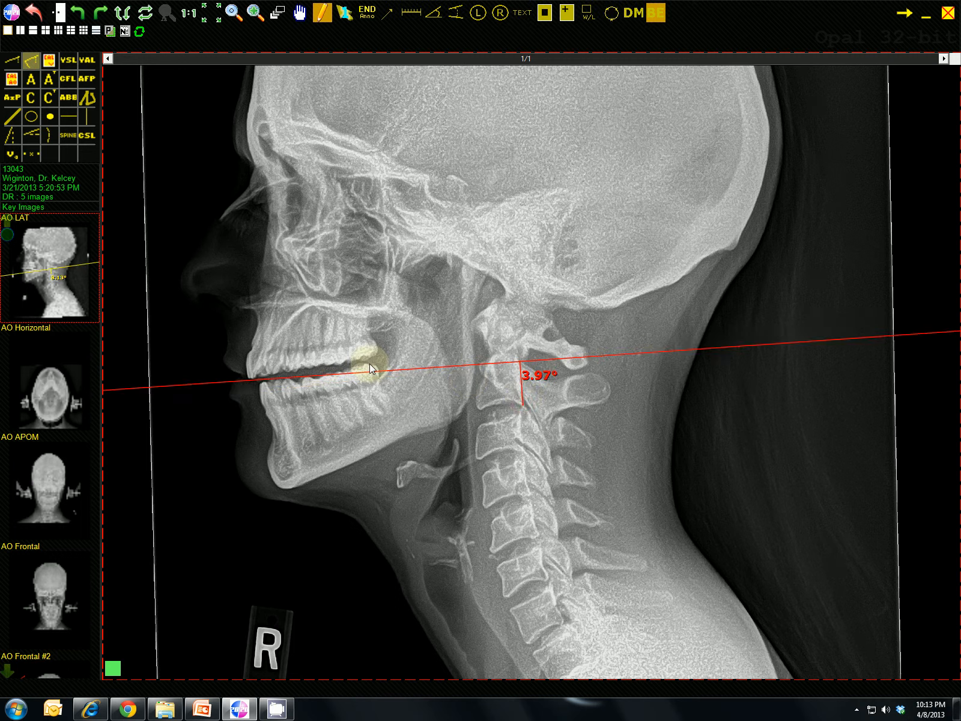
- Open the AO APOM image, enlarge and centre the skull, and apply bone enhancement
click(59, 506)
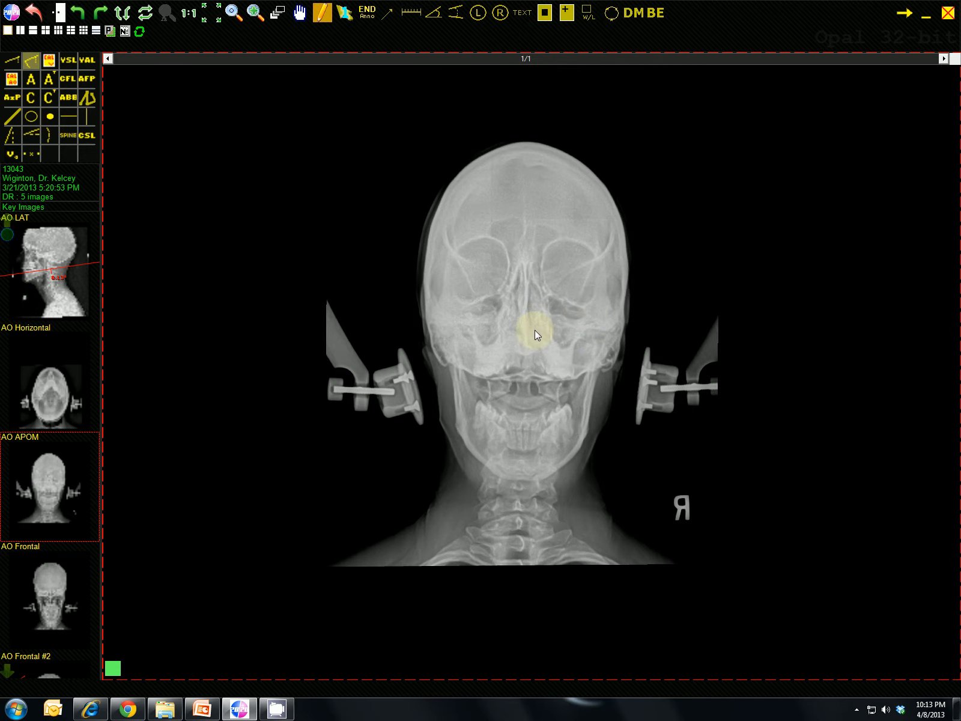
scroll(535, 337, up, 6)
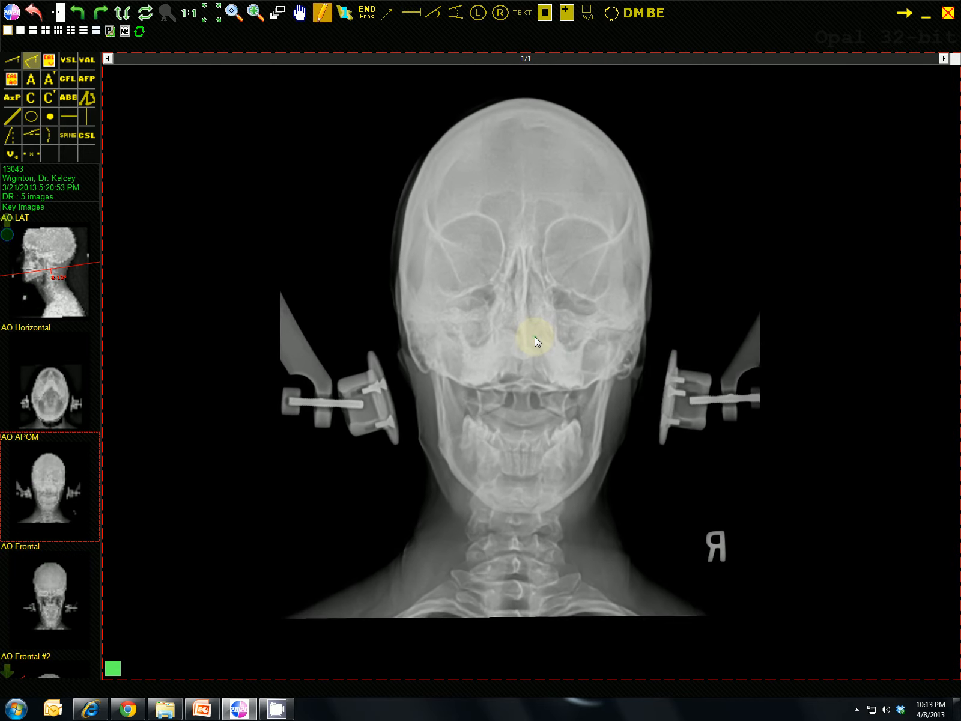
click(534, 323)
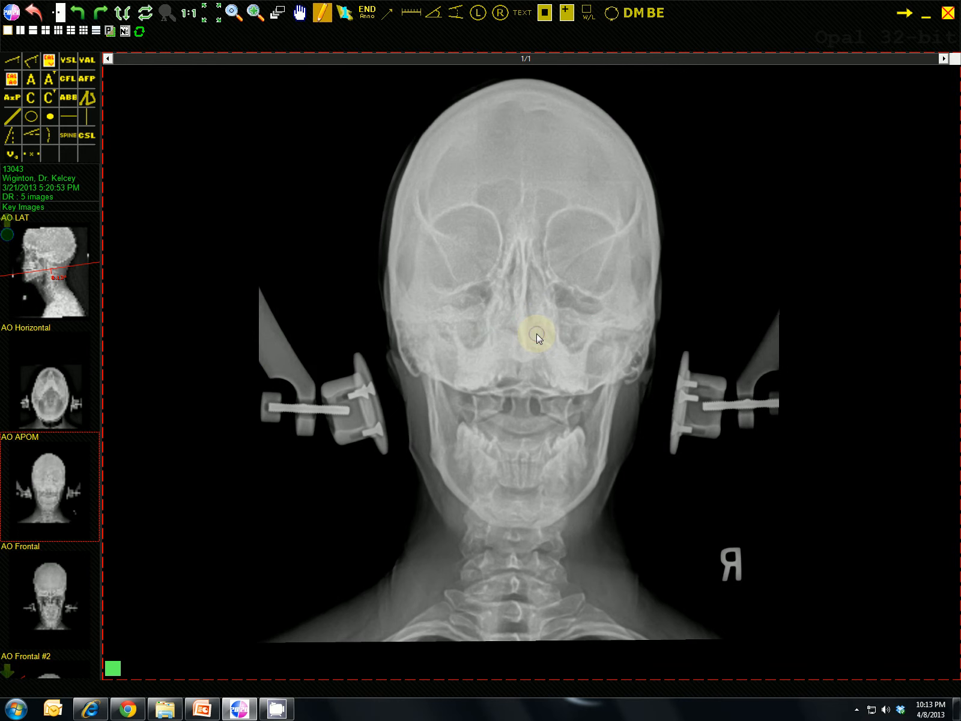
right_click(536, 335)
drag(529, 309, 527, 331)
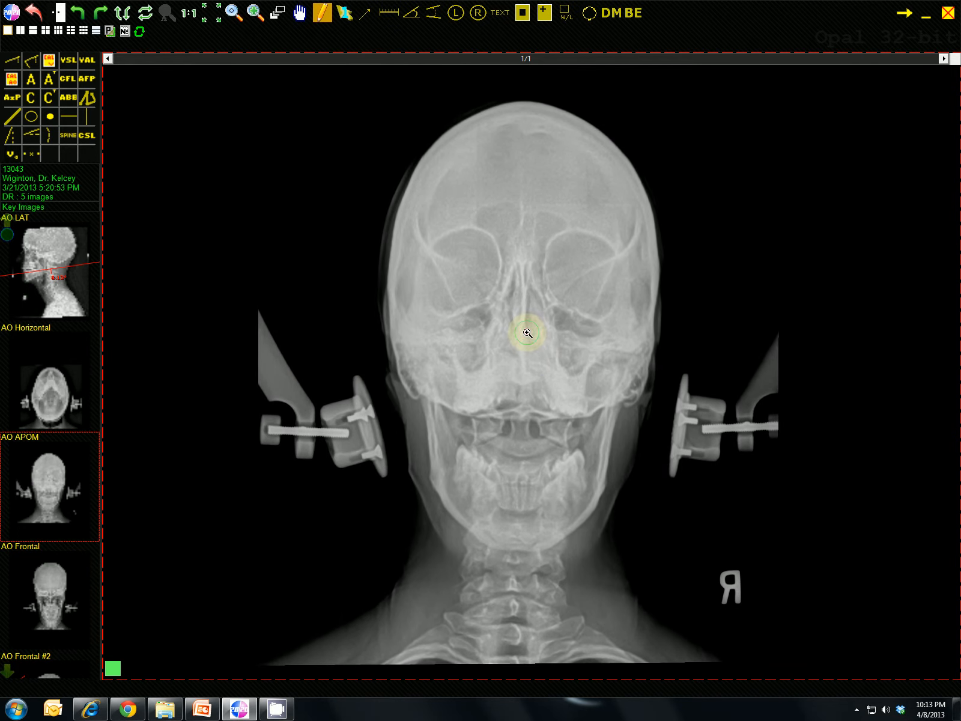
scroll(527, 332, up, 3)
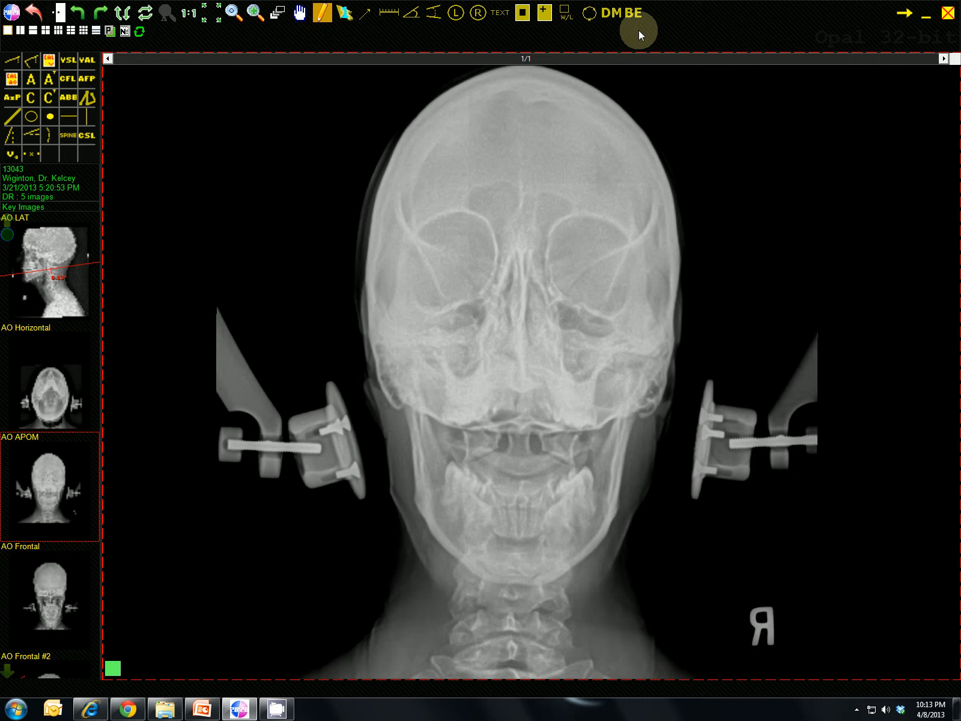
click(634, 17)
click(648, 90)
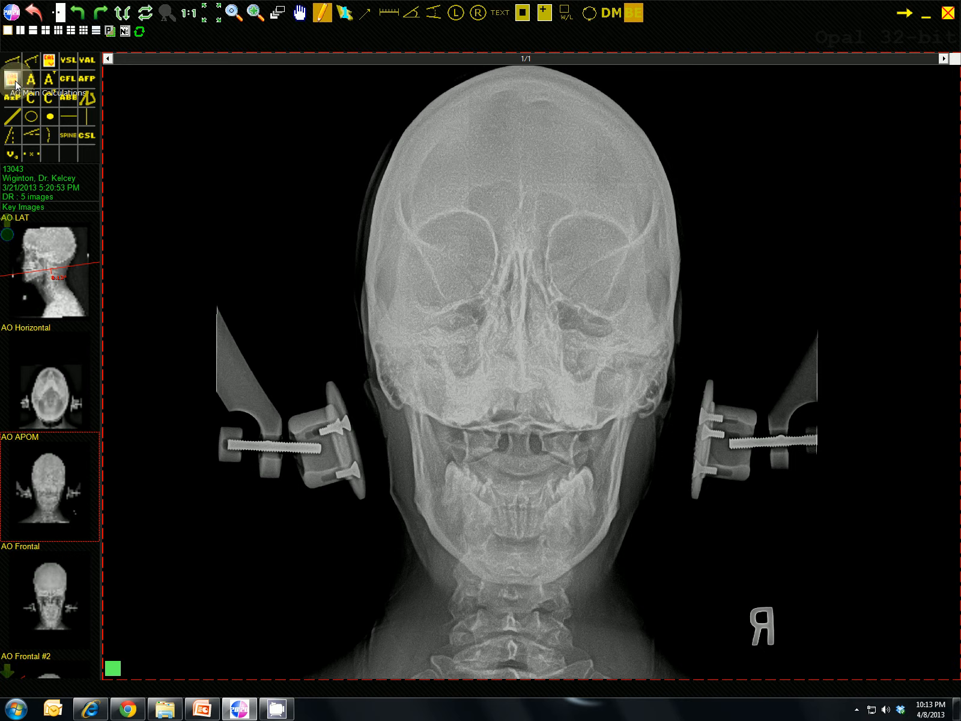
- Add the AO Main Calculations box to the black area beside the upper part of the skull
click(193, 112)
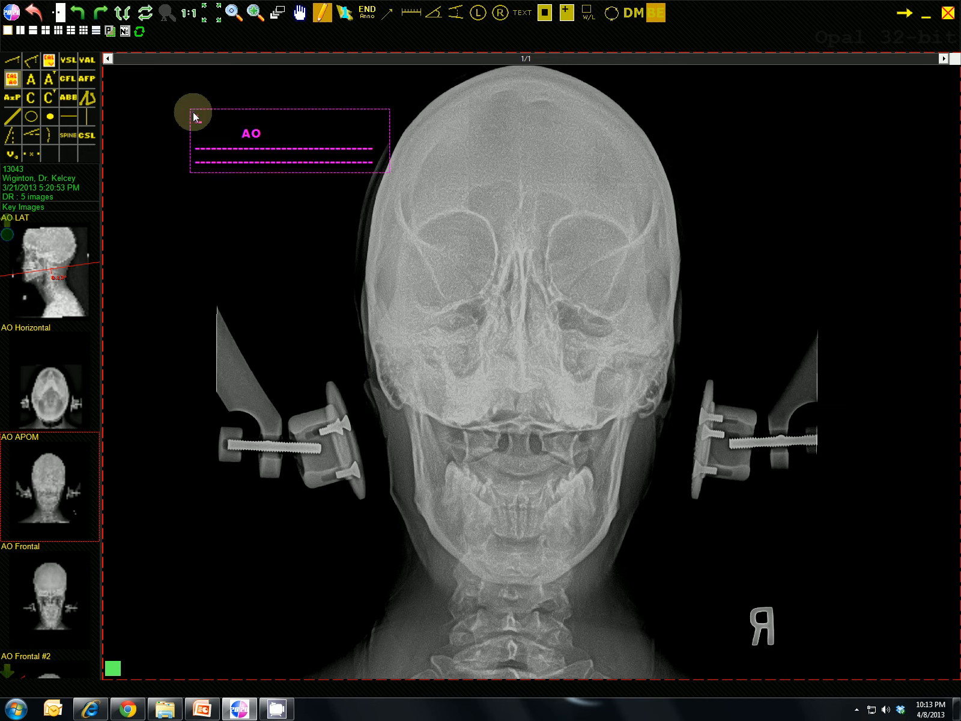
drag(250, 143, 187, 126)
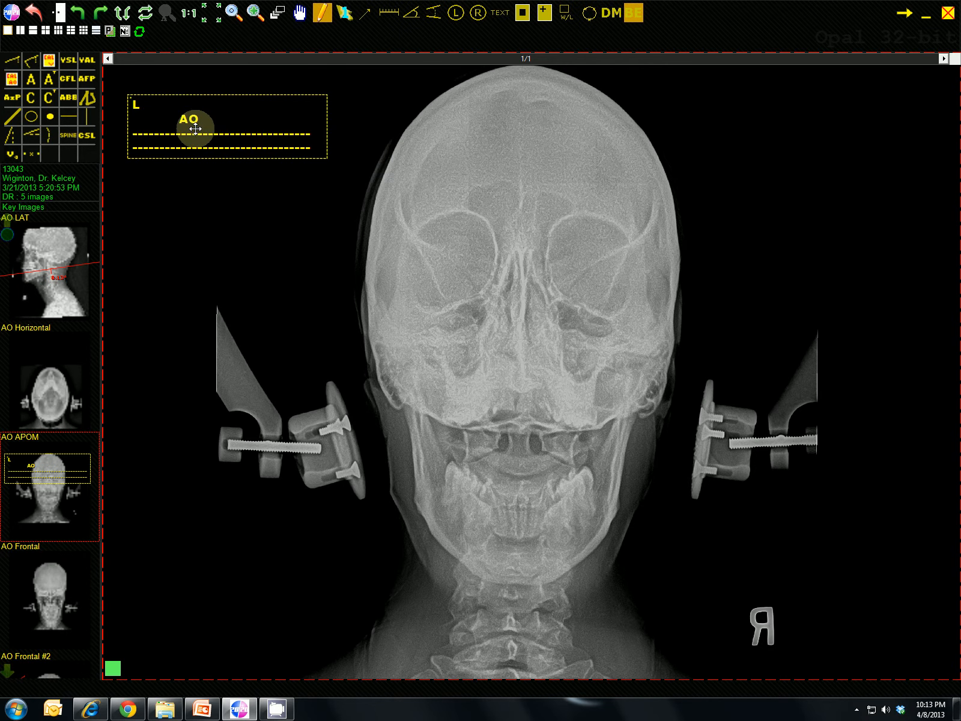
right_click(249, 205)
mouse_move(268, 214)
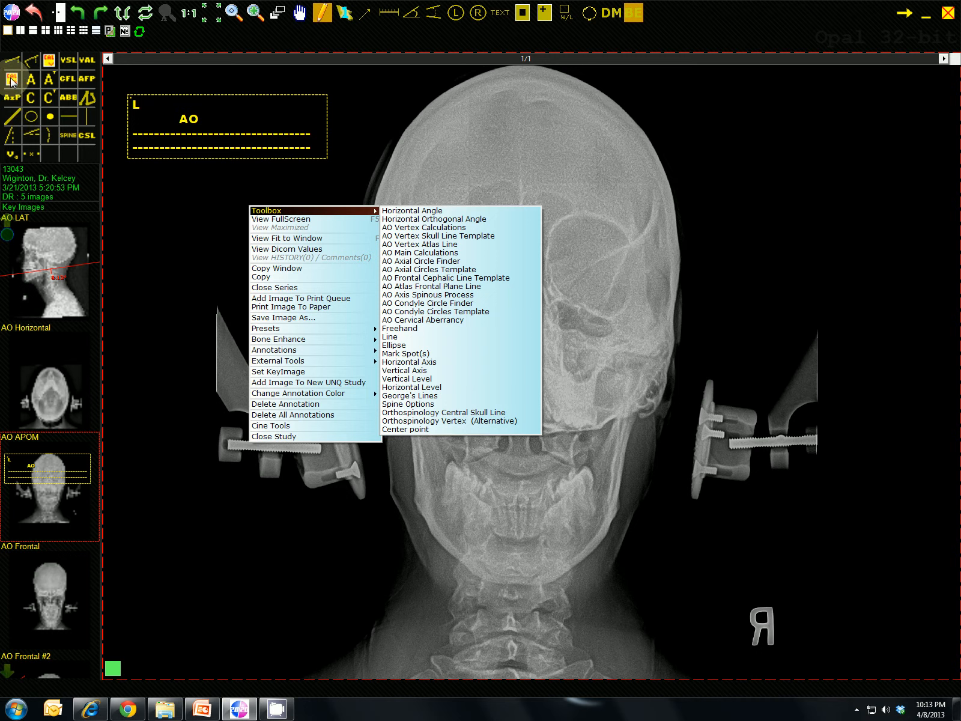
click(156, 181)
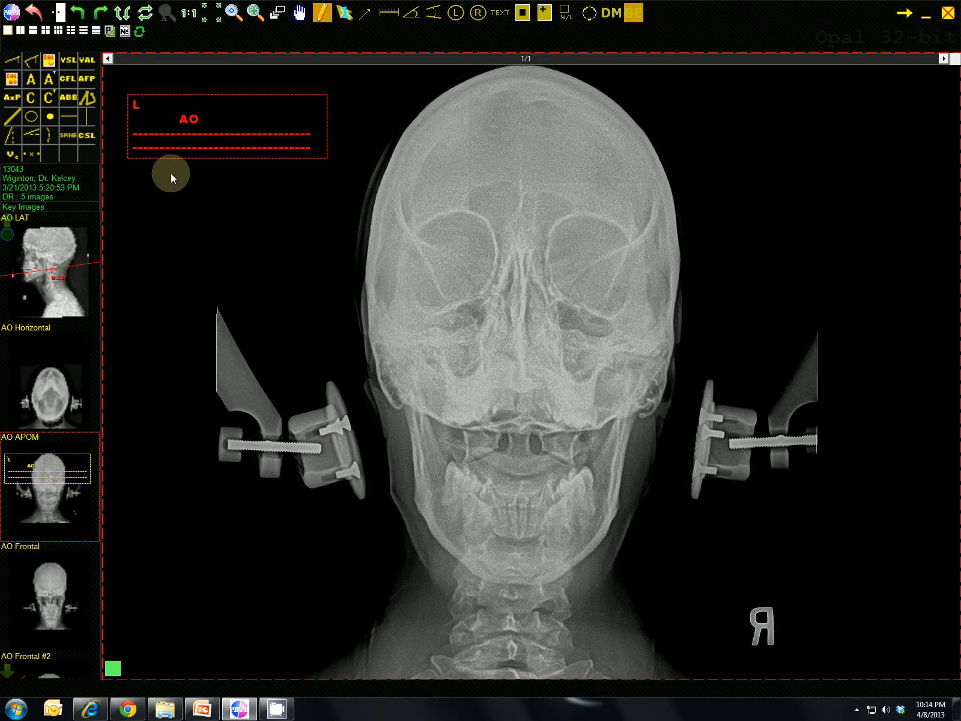
- Place an AO Axial Circle Finder with four points, two on each upper articular surface of the axis
click(32, 80)
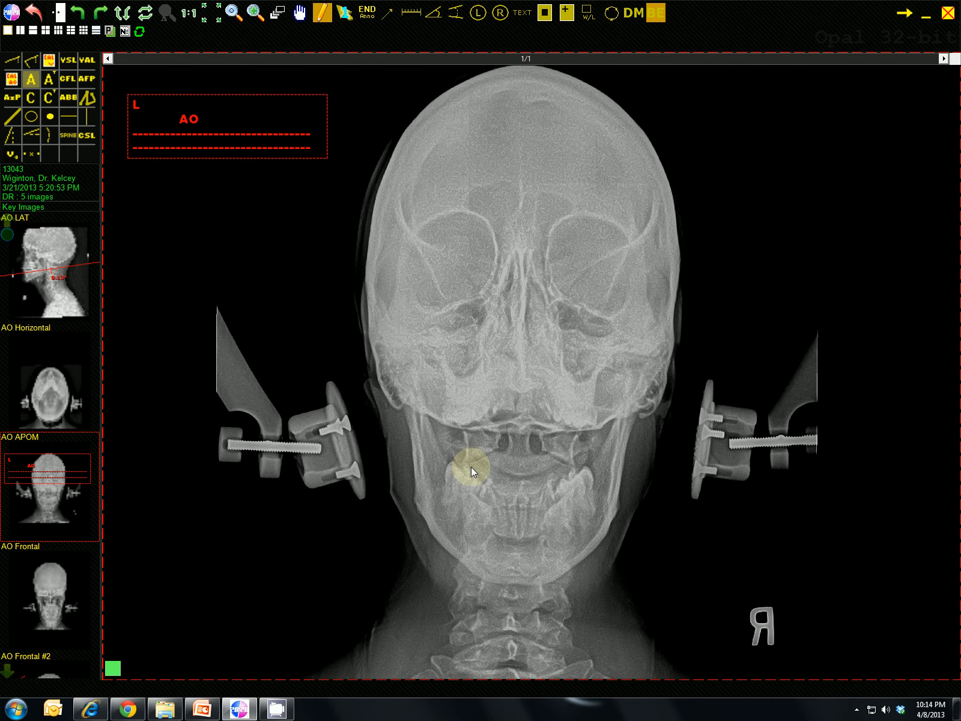
scroll(518, 477, up, 8)
scroll(518, 477, up, 5)
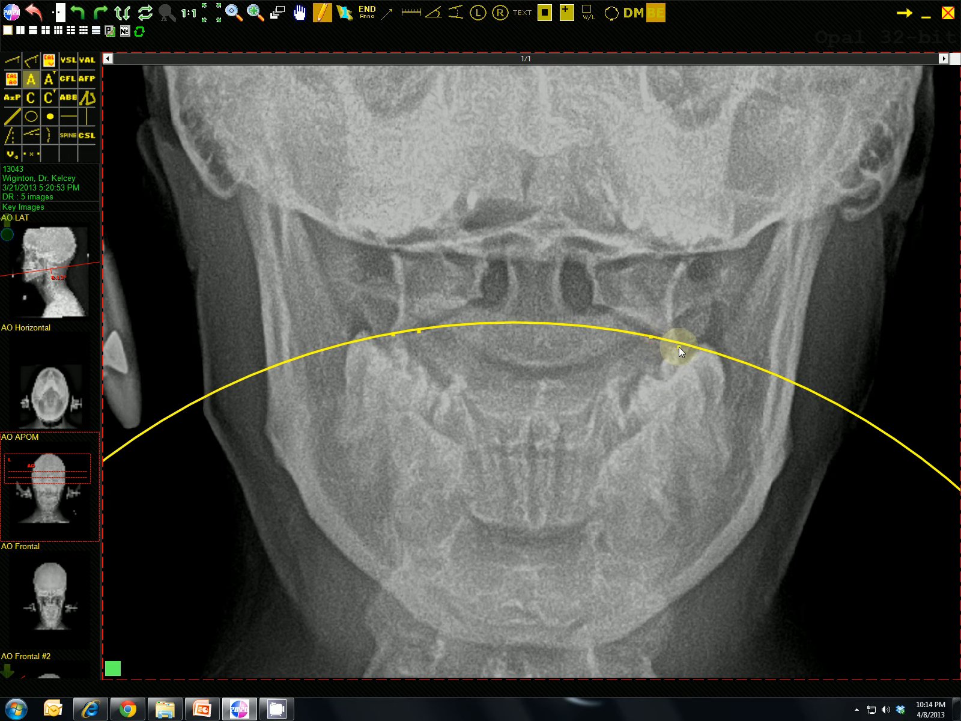
click(677, 346)
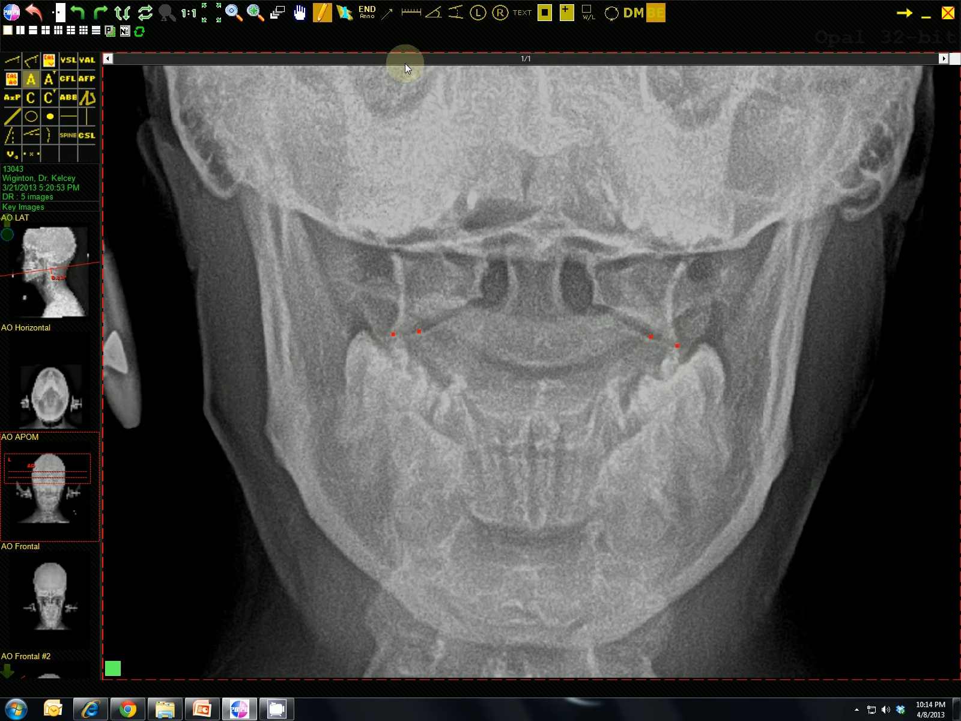
- Draw ruler guides about 6 mm long above each pair of axial circle points and move their labels clear of the joints
click(408, 17)
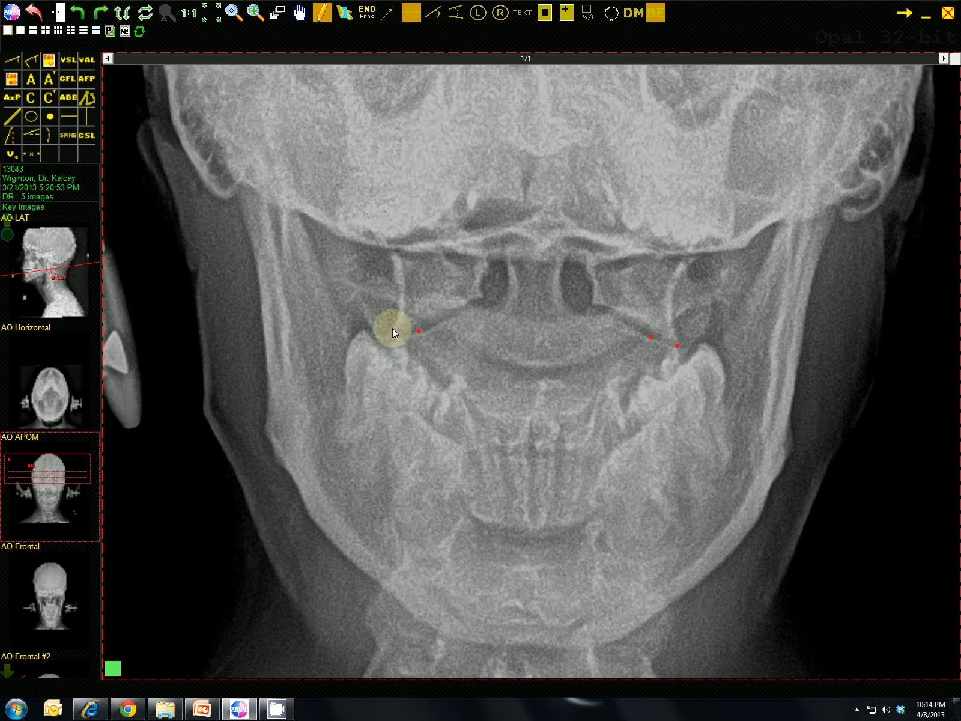
drag(392, 328, 426, 317)
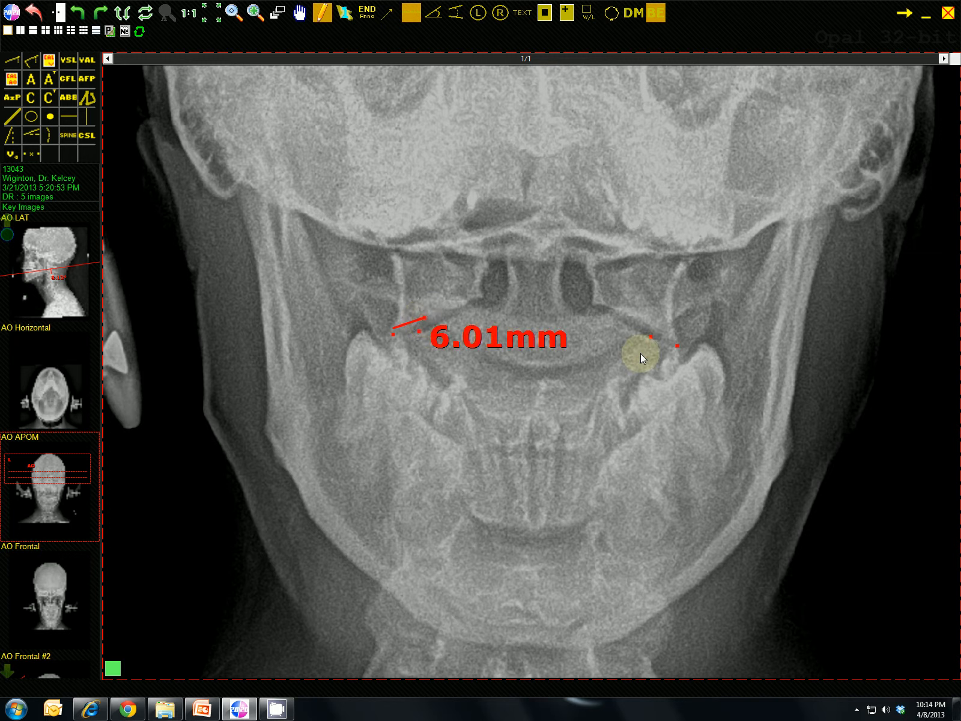
drag(677, 335, 646, 321)
drag(495, 360, 453, 261)
click(685, 346)
drag(690, 341, 734, 228)
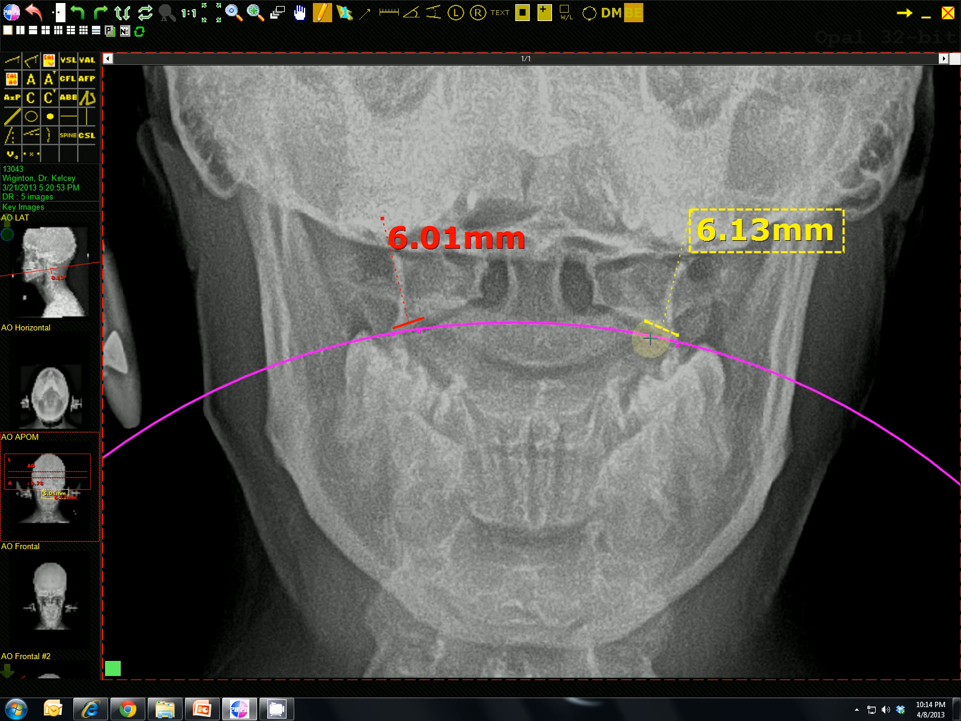
- Adjust the inner points of the axial circle on both sides to lie along the articular surfaces, using the ruler guides
scroll(605, 365, up, 1)
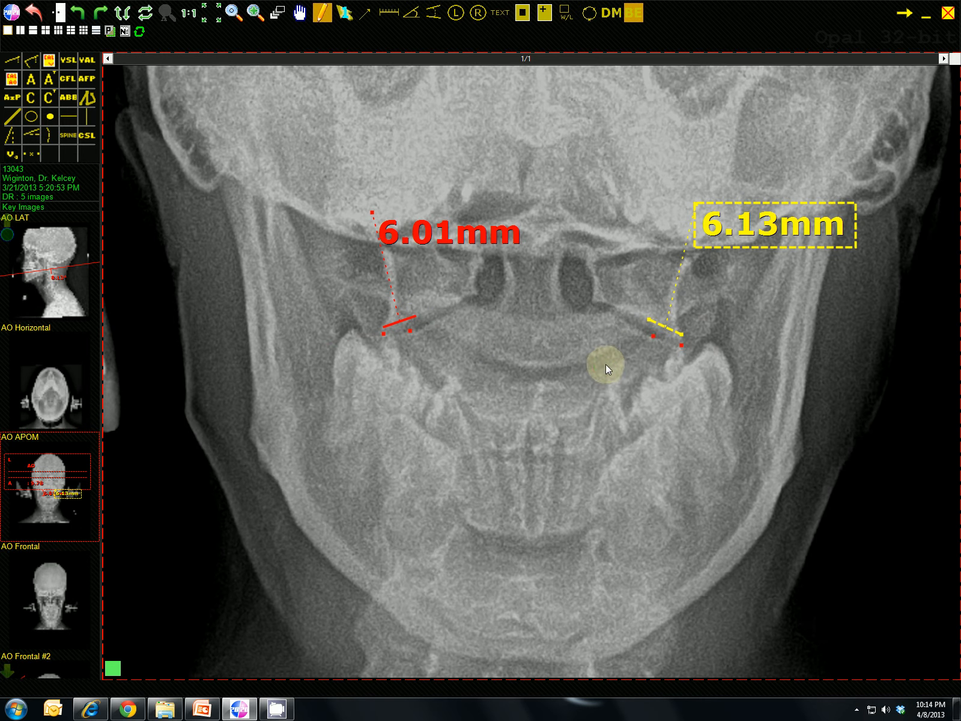
click(651, 334)
drag(649, 334, 650, 332)
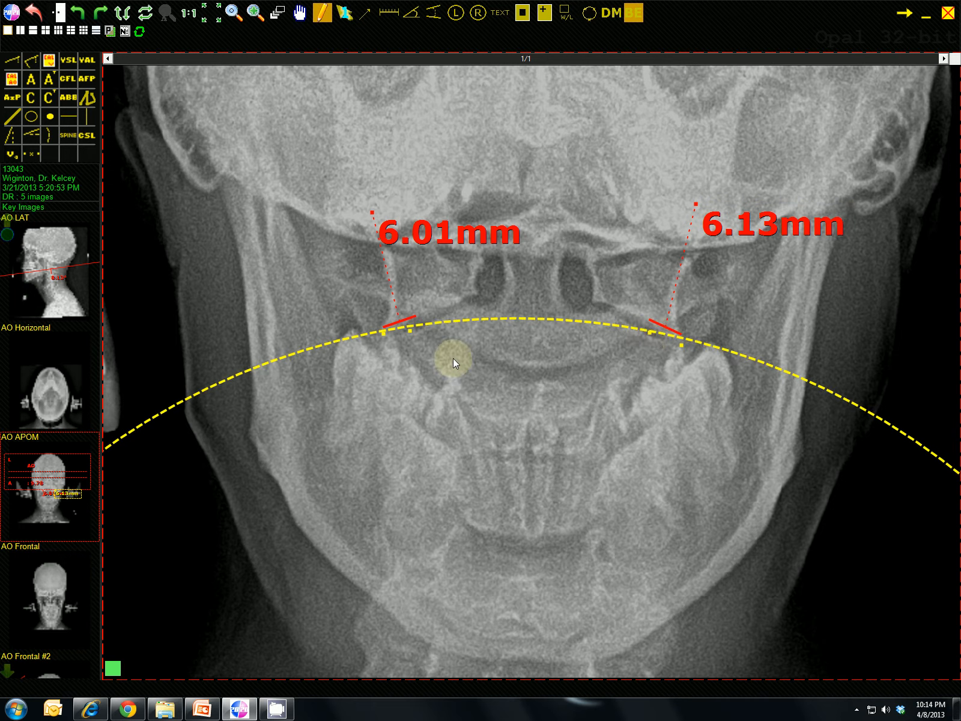
drag(408, 326, 417, 326)
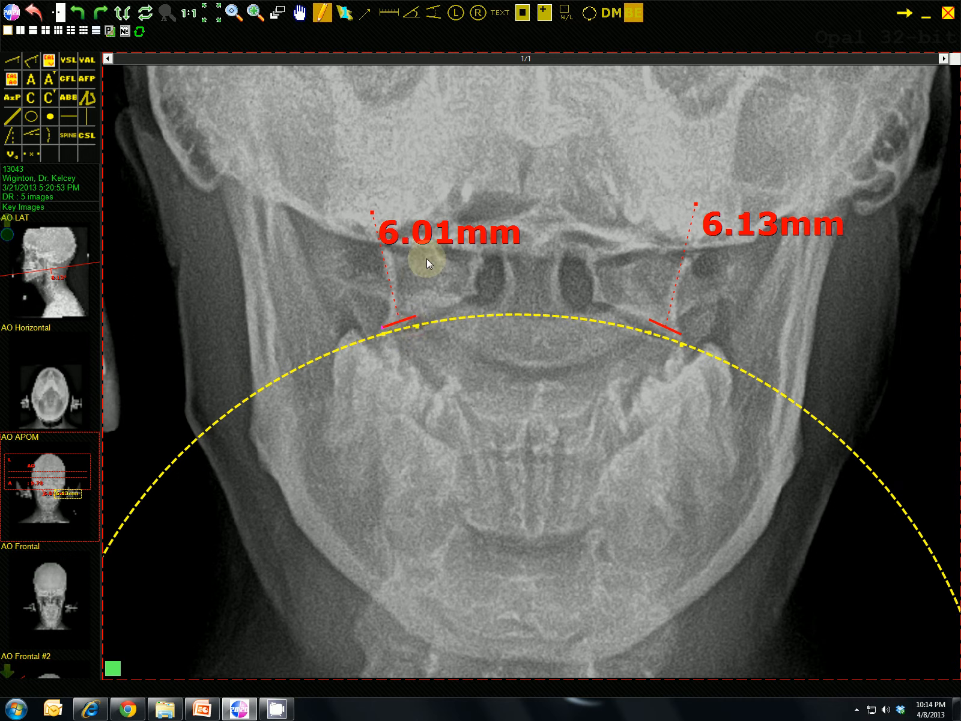
- Delete both ruler measurements from the AO APOM image
click(423, 239)
key(Delete)
click(686, 250)
key(Delete)
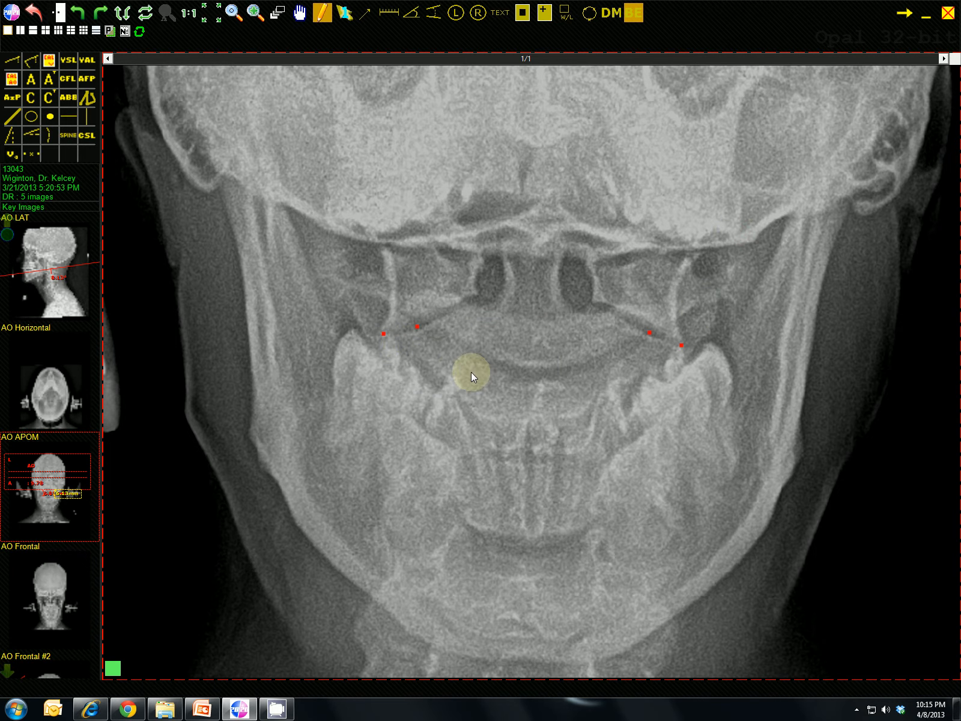
- Fine-tune the axial circle points on both sides of the axis and check the fit of the whole circle
scroll(501, 382, up, 5)
scroll(501, 382, up, 1)
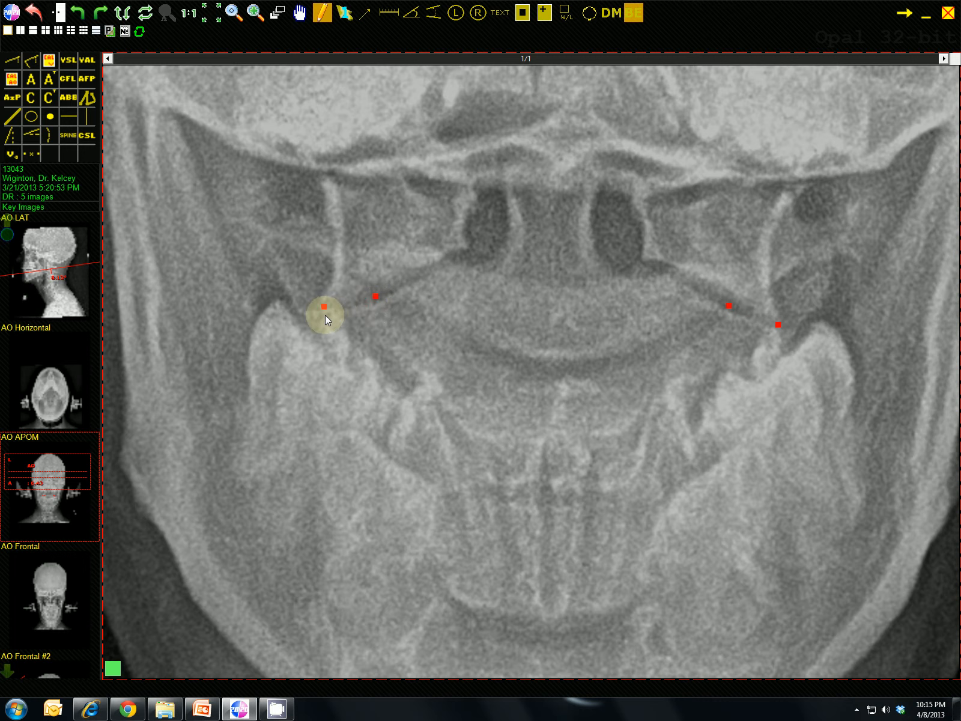
click(374, 298)
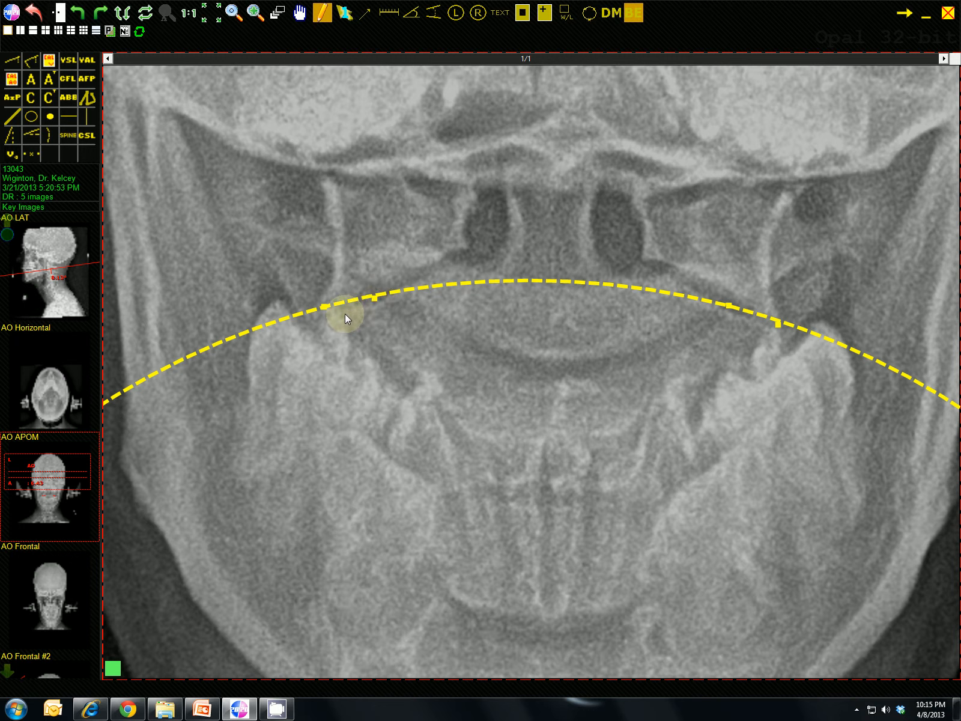
click(325, 318)
click(324, 308)
drag(324, 307, 325, 311)
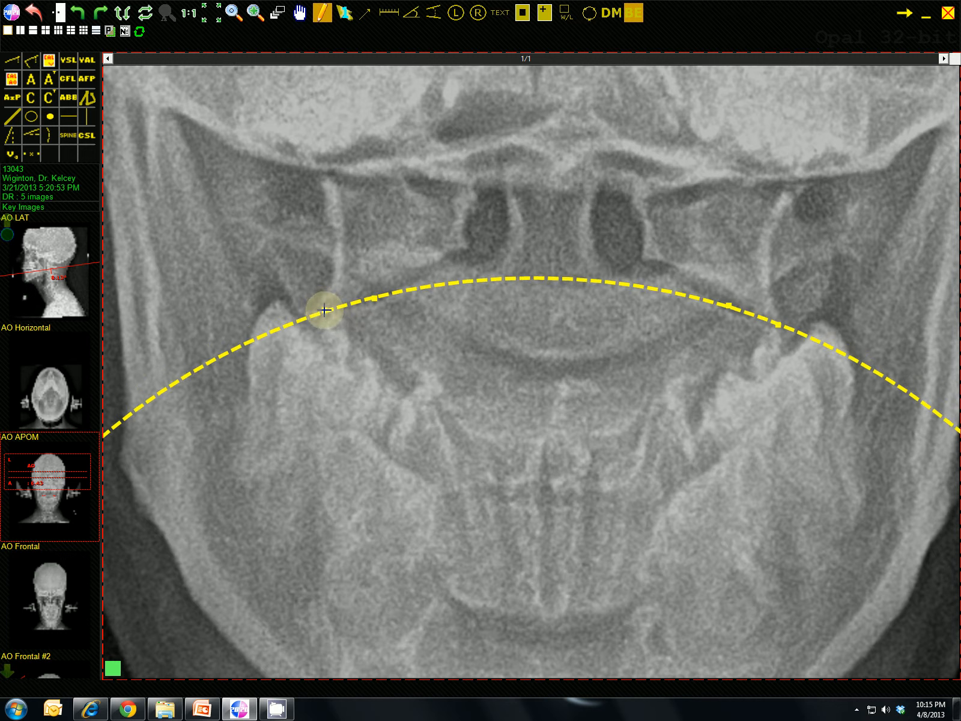
click(730, 313)
click(778, 324)
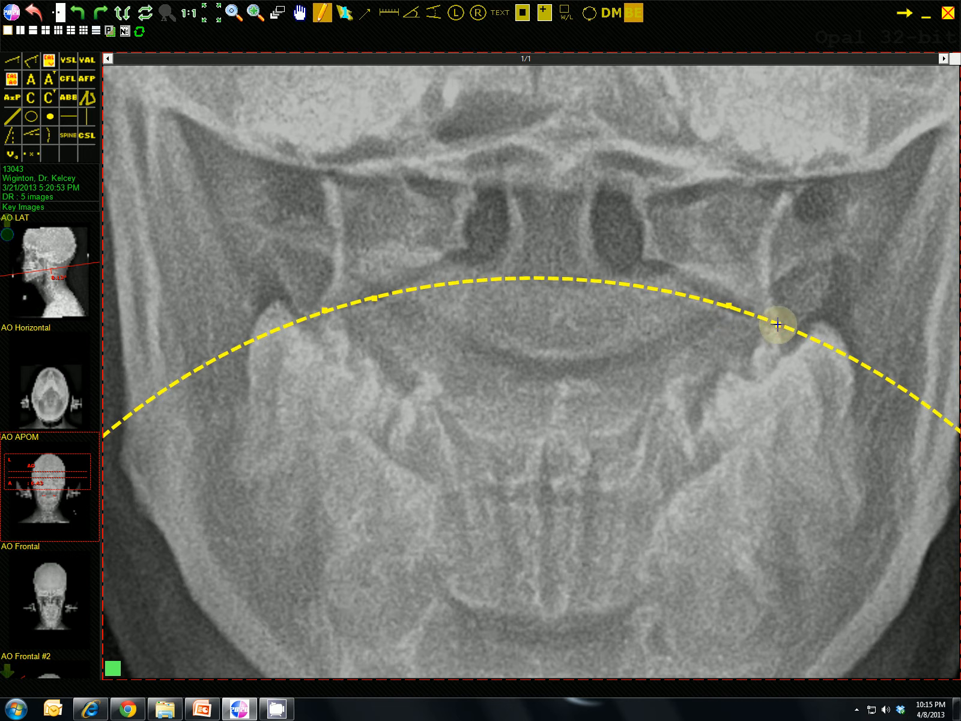
click(764, 334)
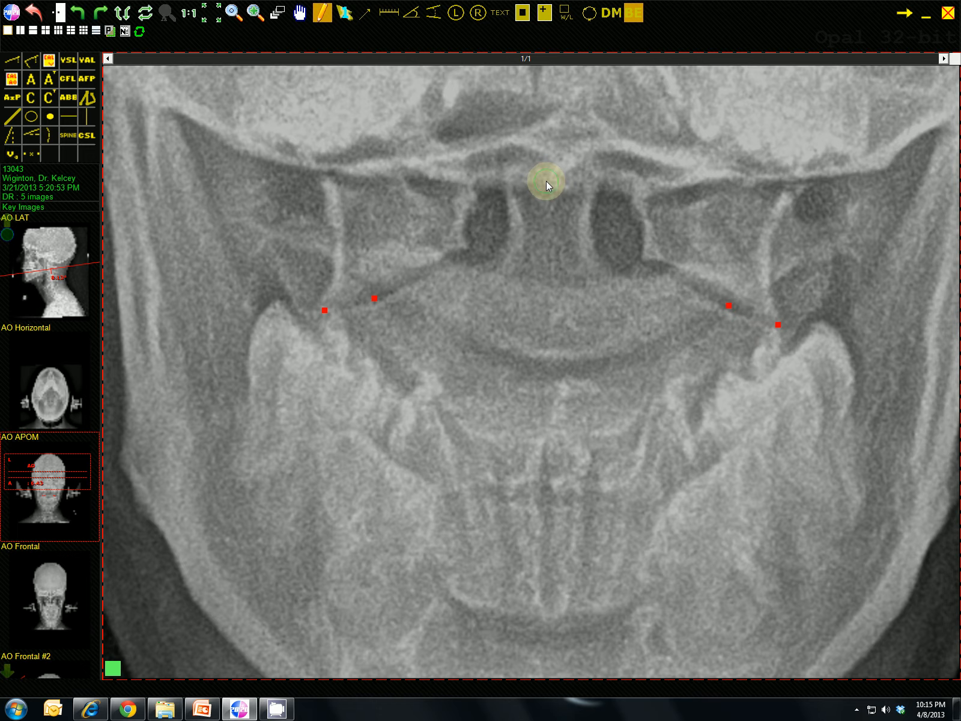
scroll(546, 181, down, 10)
scroll(546, 180, down, 5)
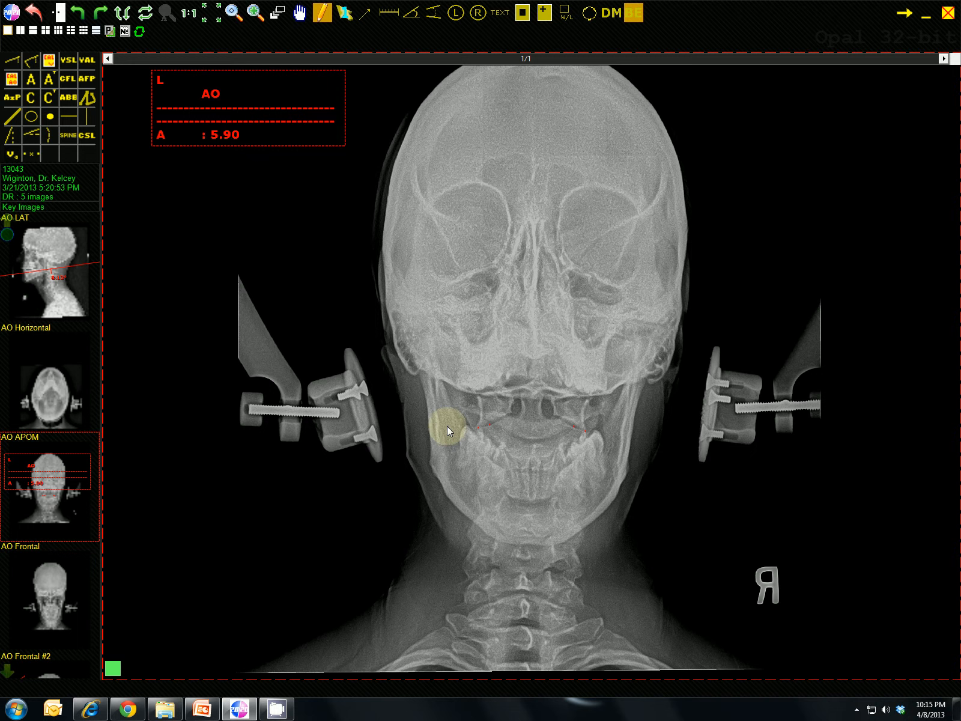
click(485, 427)
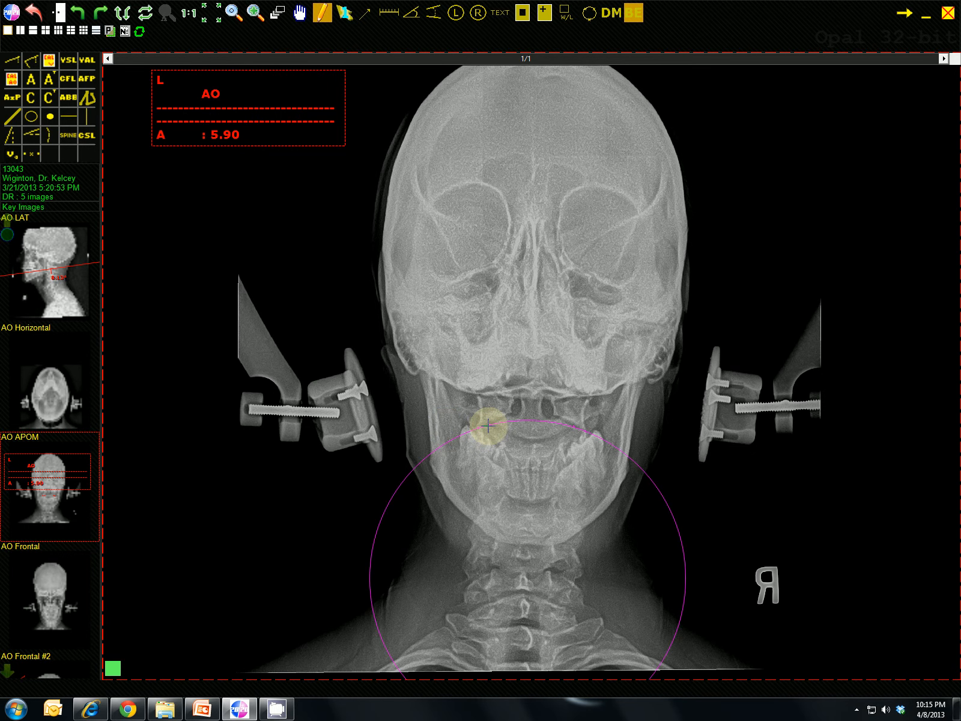
- Place an AO Axial Circles Template at the midline over the axis, just below the four marked points
scroll(530, 487, up, 9)
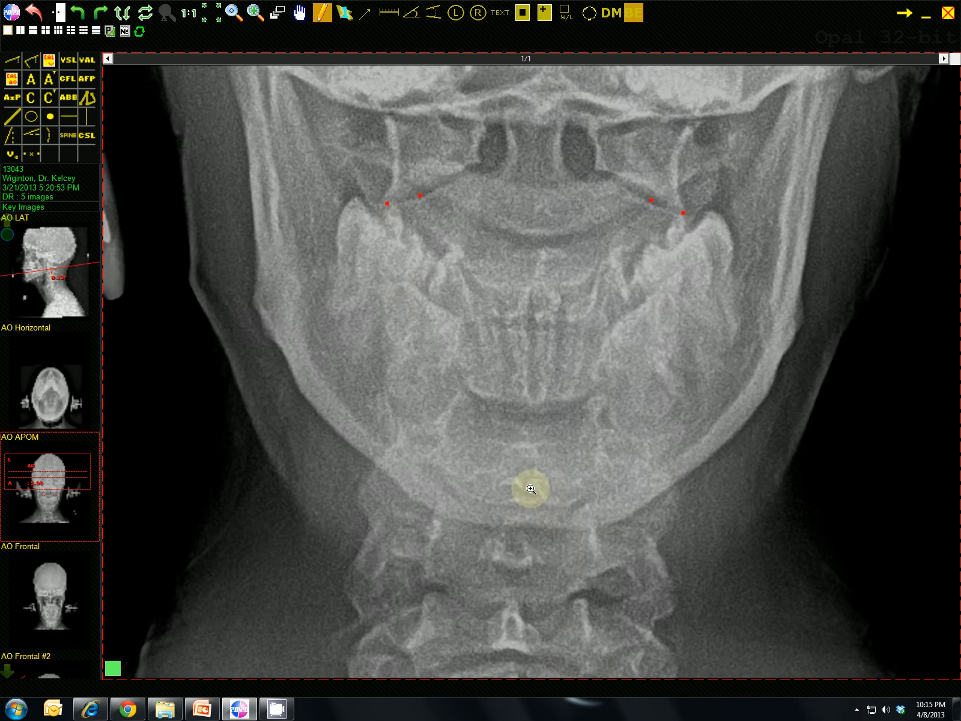
drag(509, 182, 487, 269)
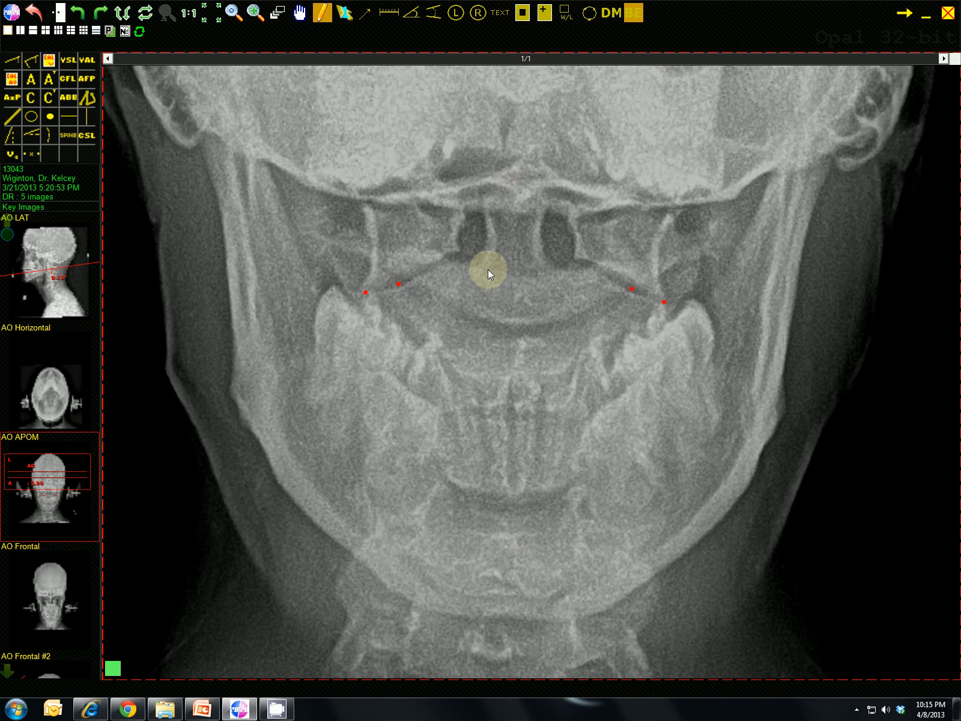
click(49, 80)
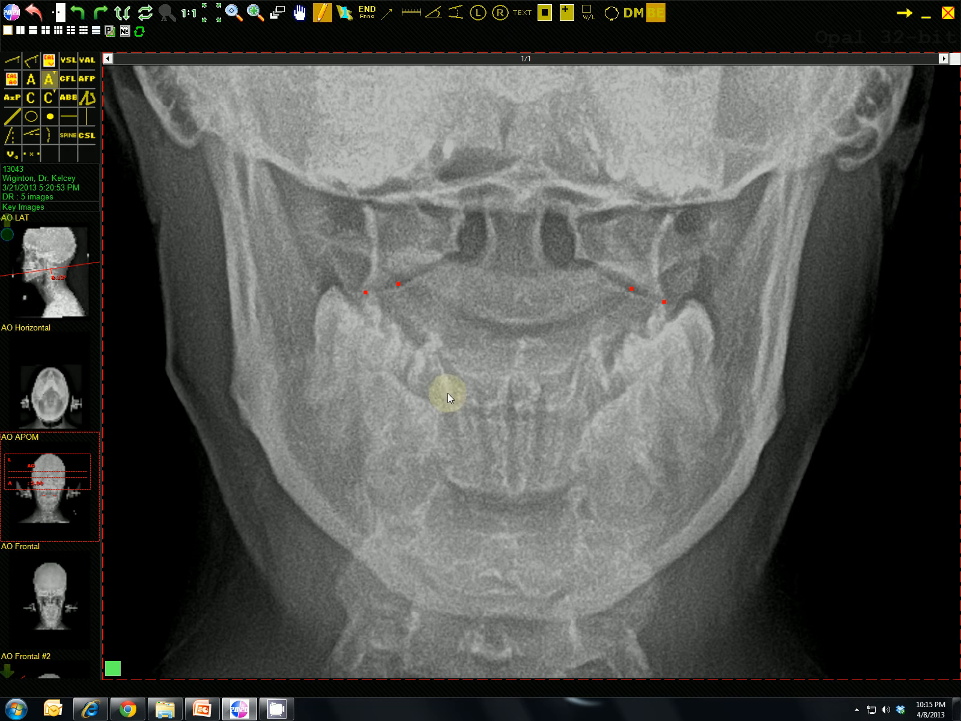
click(512, 327)
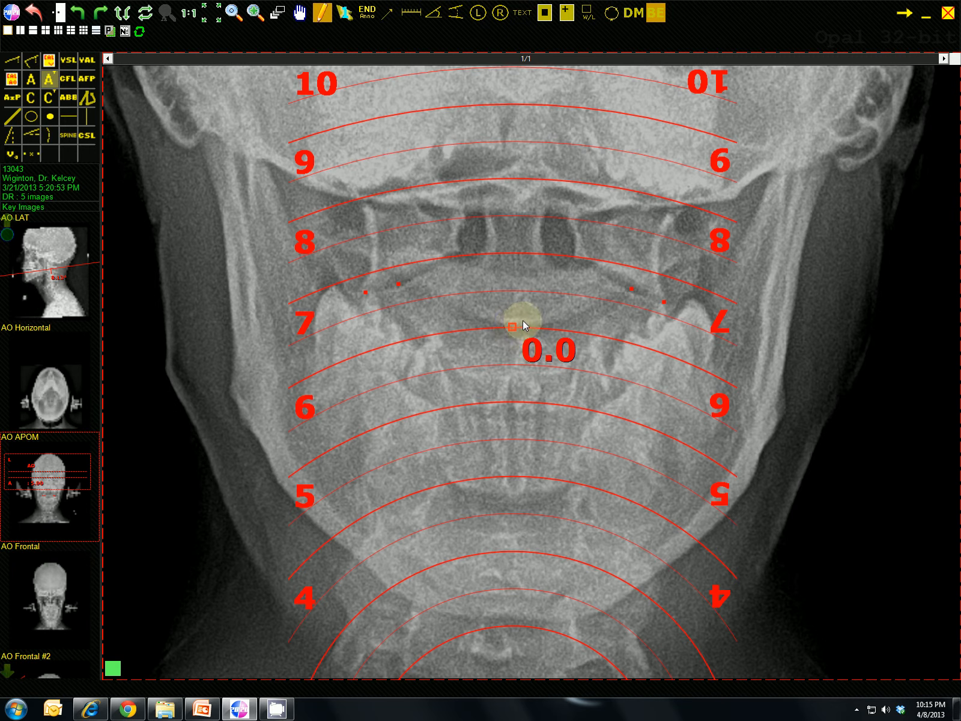
right_click(546, 312)
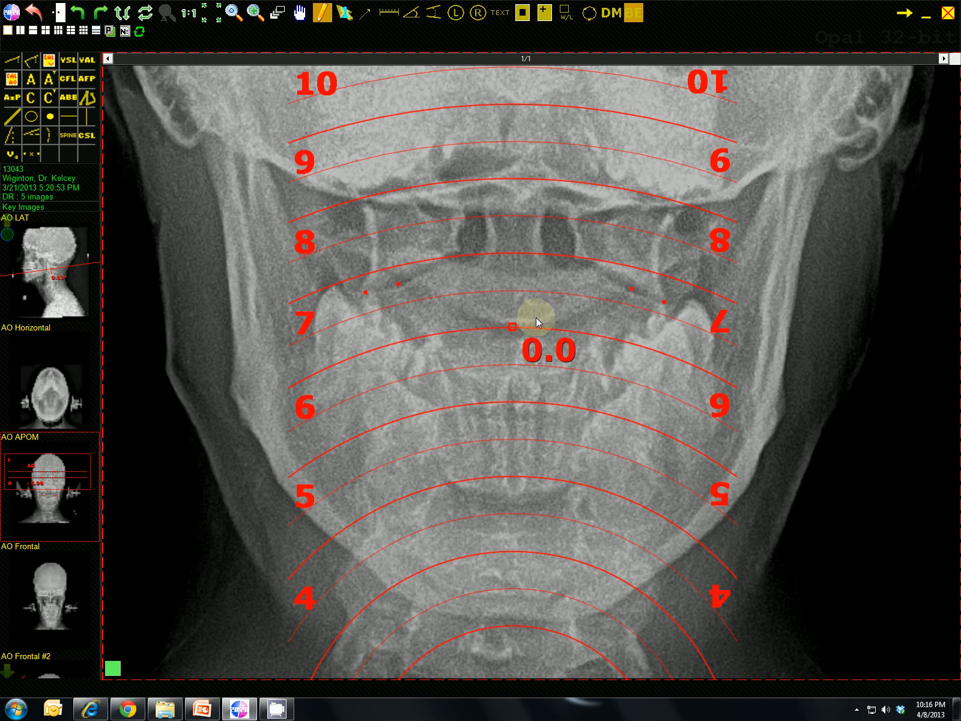
- Move the axial circles template upward, fitting its size 6 arc and then its size 5 arc against the four marked points
click(512, 326)
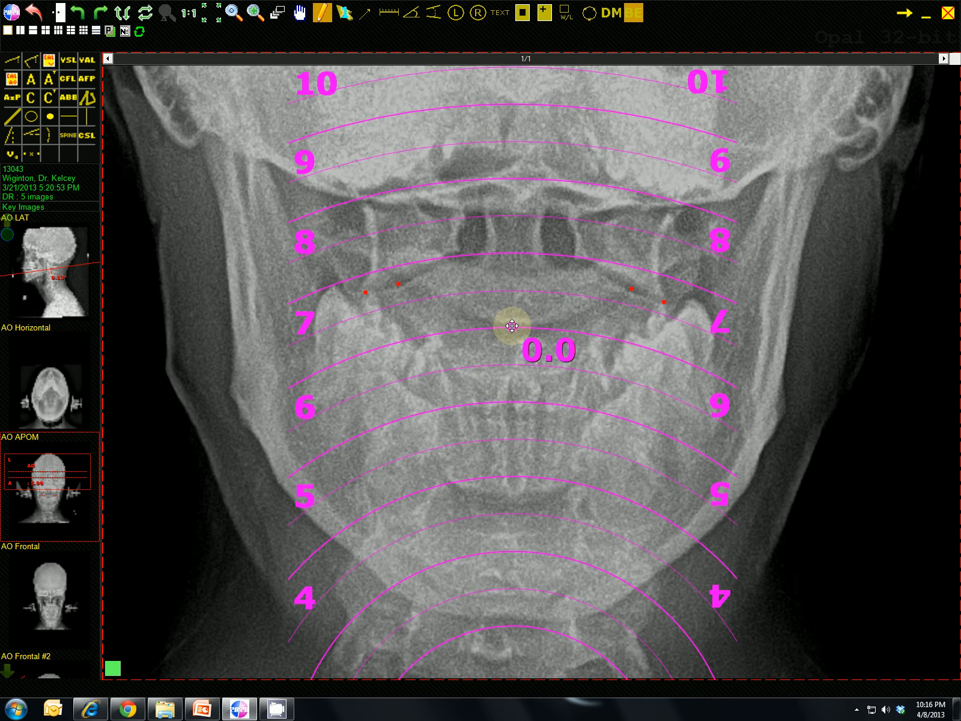
click(512, 326)
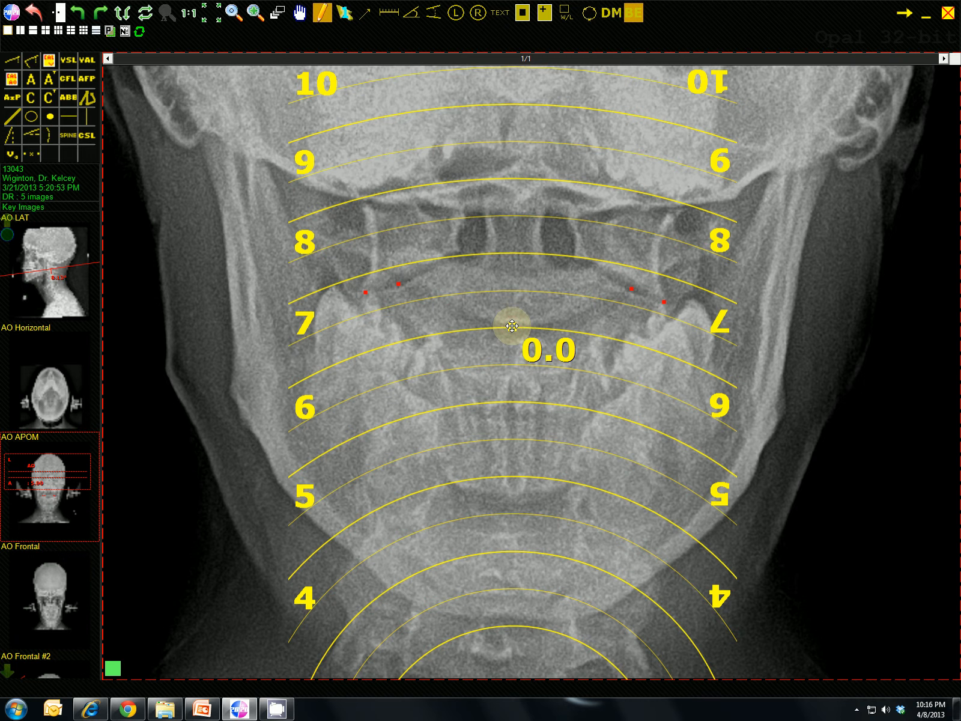
drag(512, 326, 503, 265)
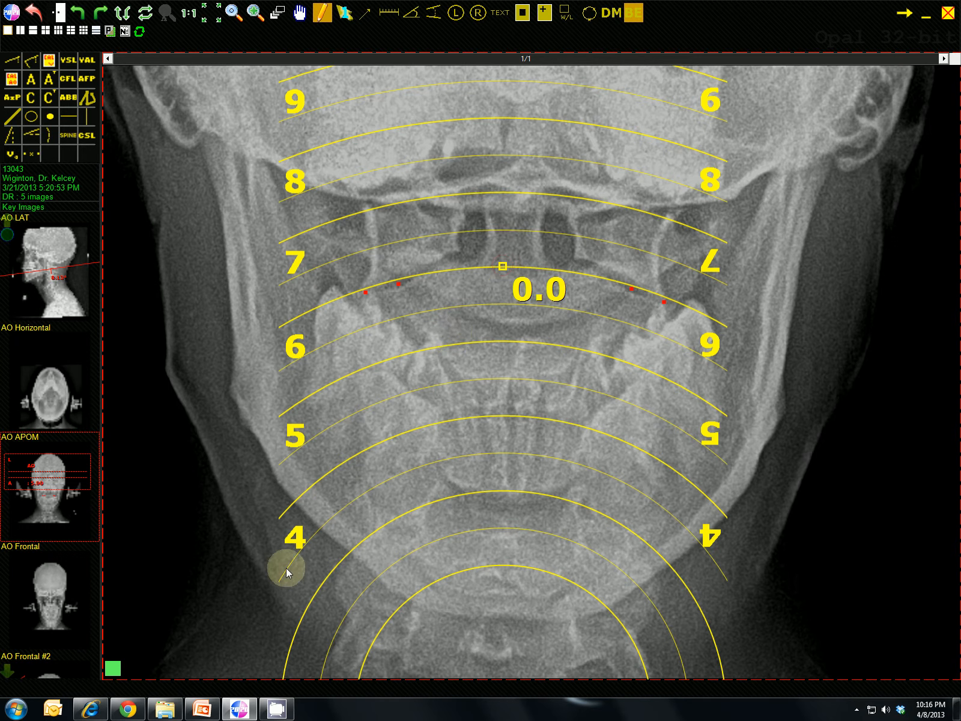
drag(501, 265, 493, 159)
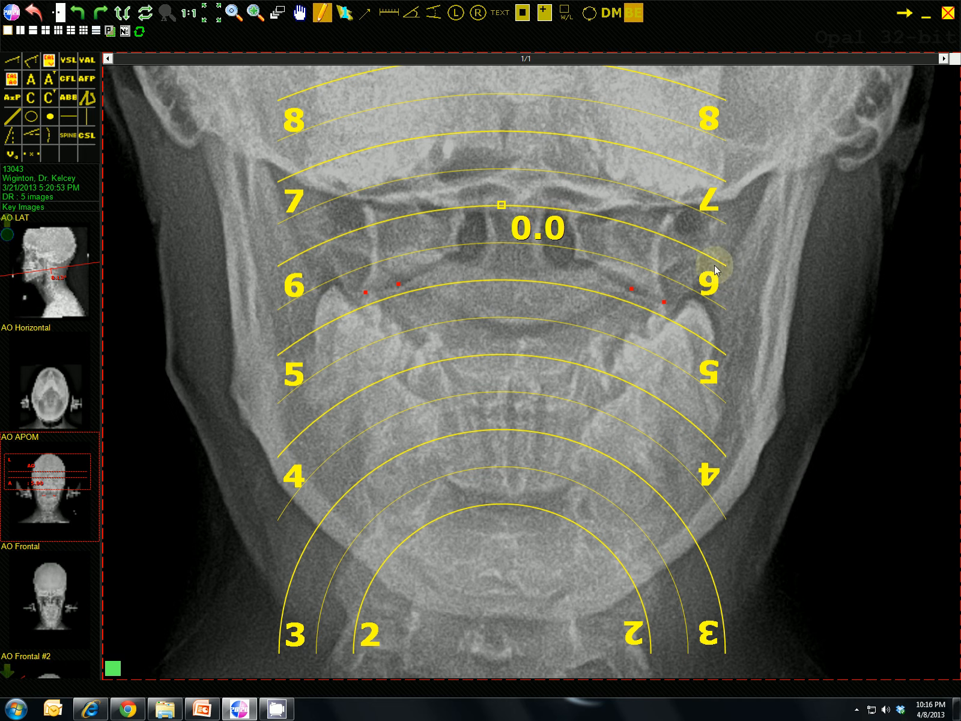
- Lower the axial circles template until its size 6 arc fits the marked points, and shift the inner left point slightly down
drag(504, 214, 500, 266)
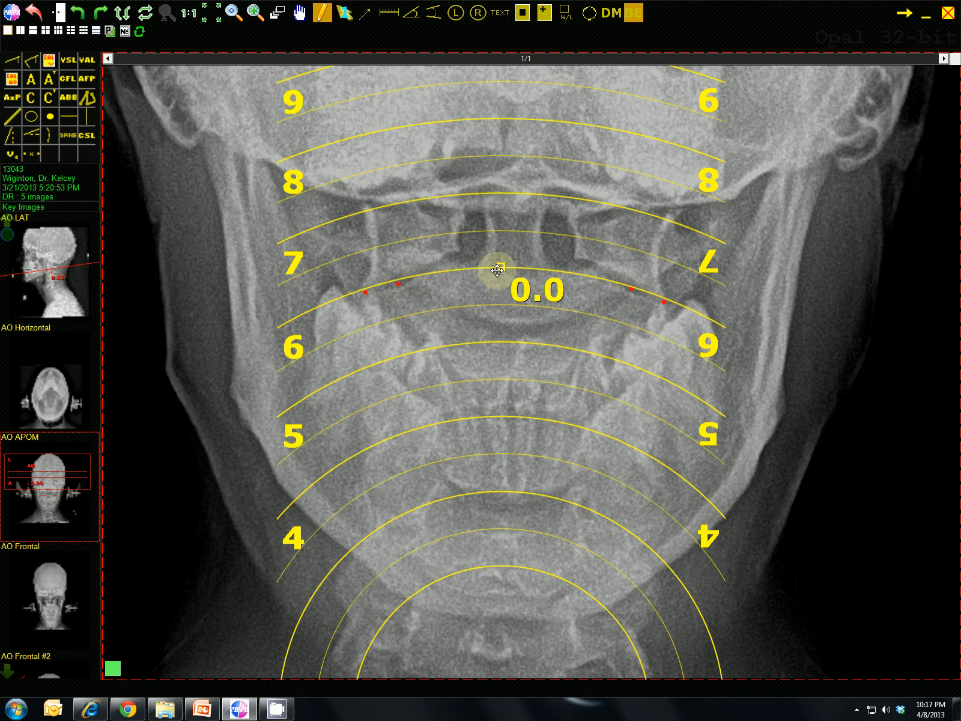
drag(501, 269, 501, 271)
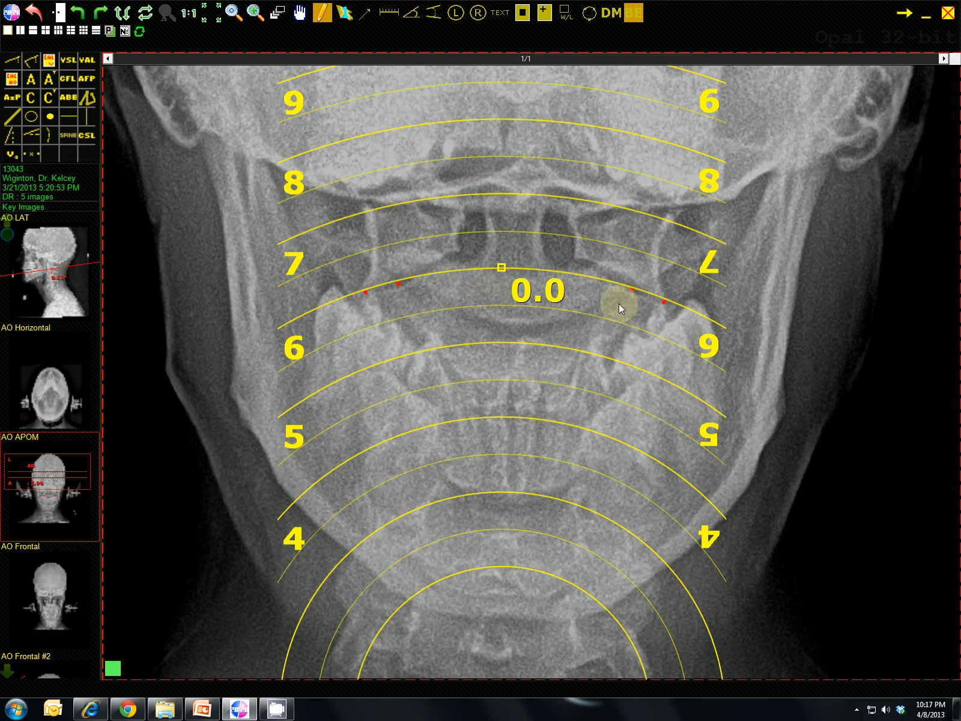
click(397, 287)
drag(397, 284, 399, 289)
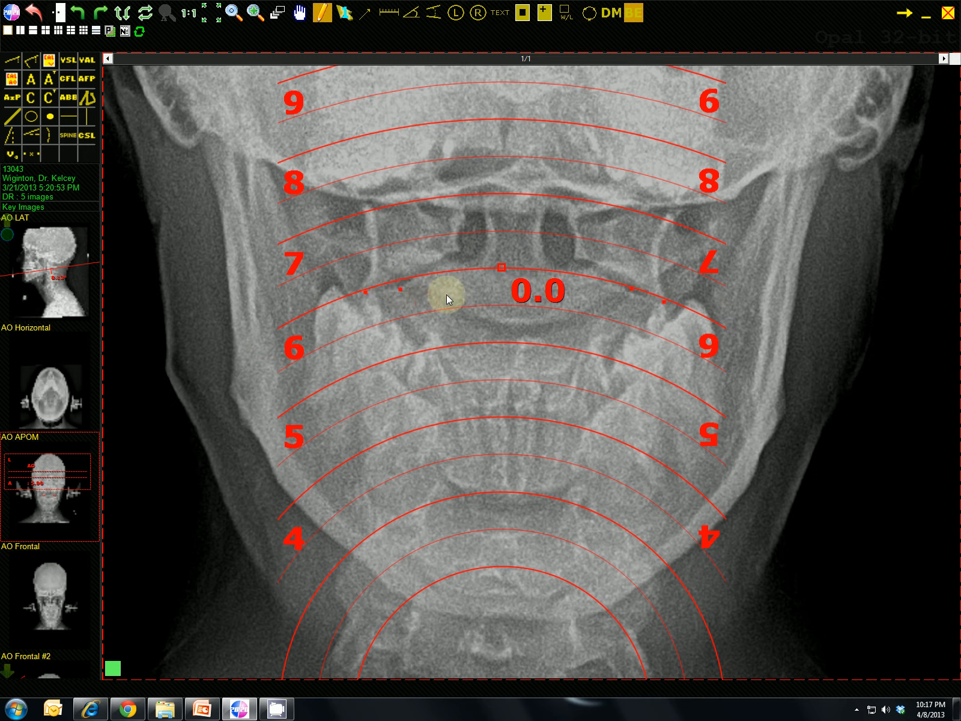
click(501, 271)
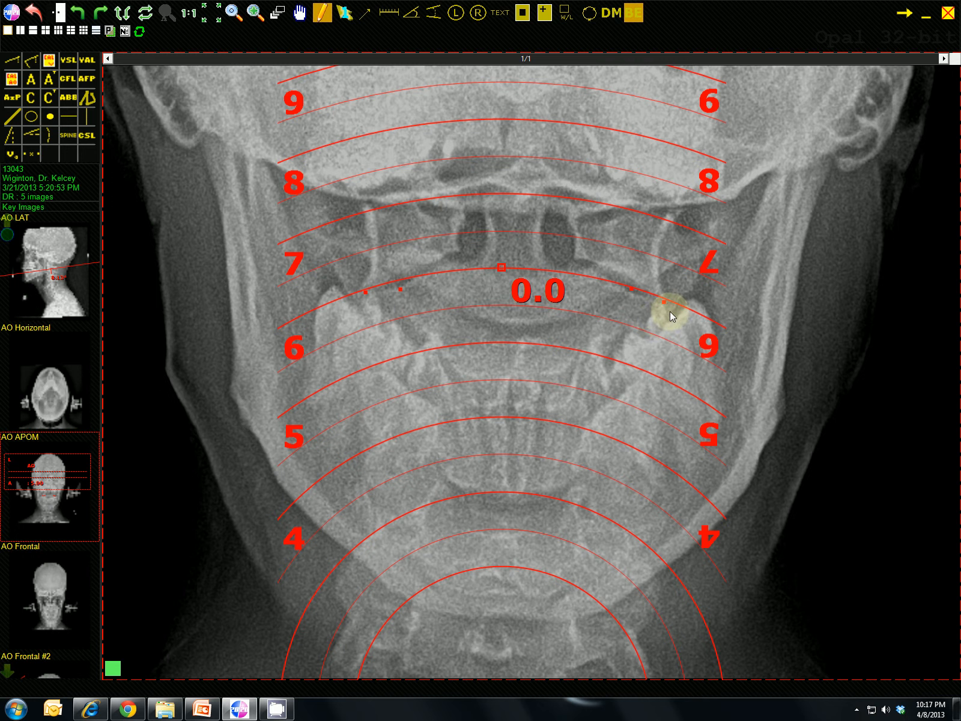
click(501, 267)
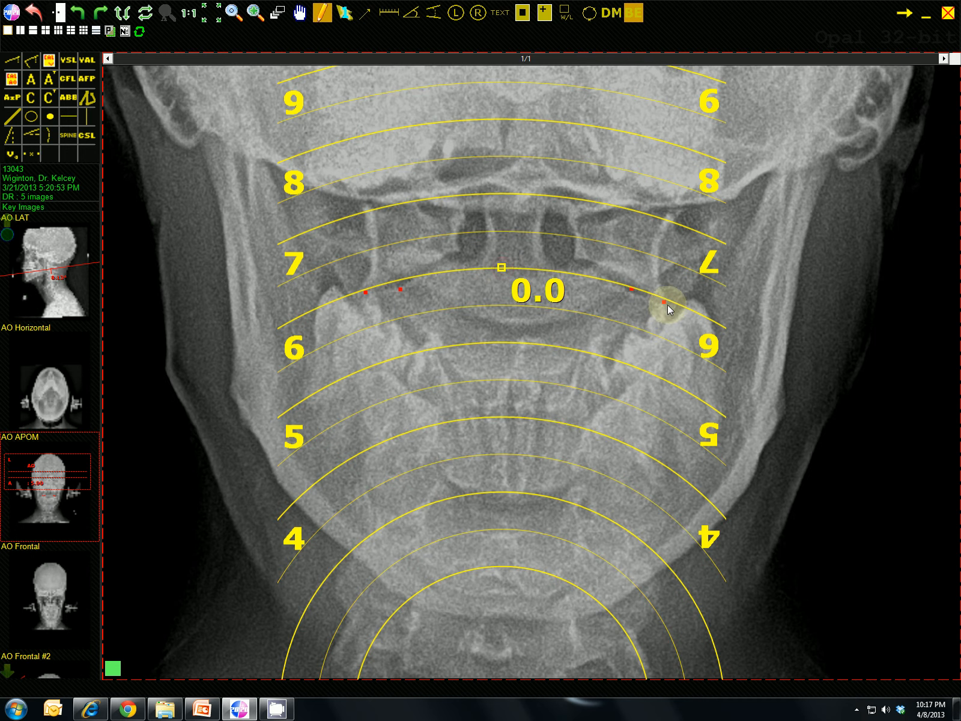
click(390, 299)
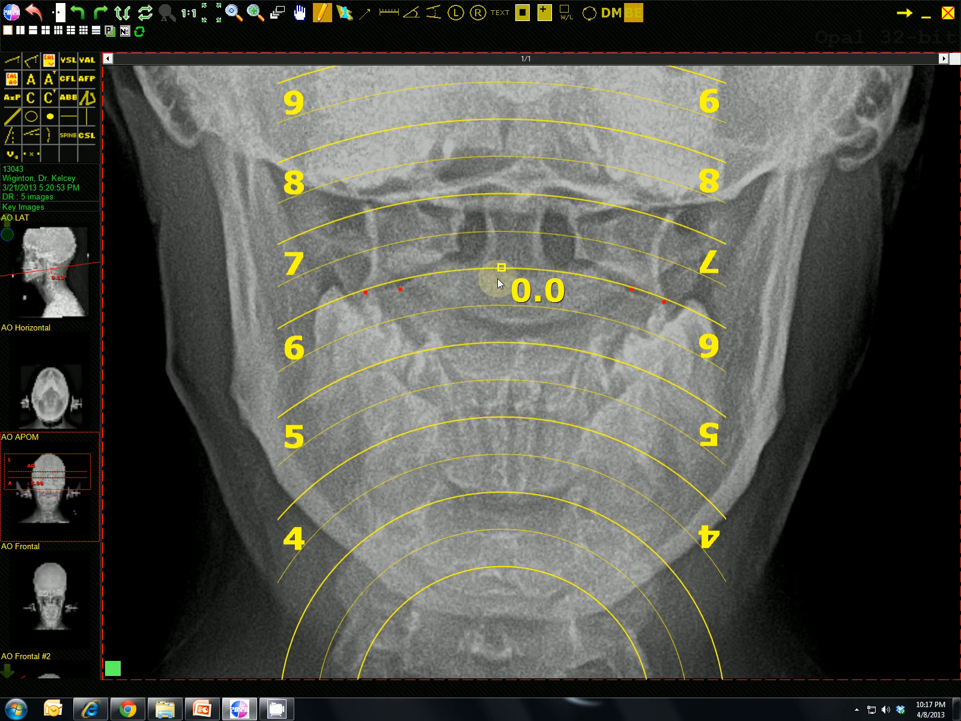
- Slide the axial circles template far down to compare its size 11 and 12 arcs with the marked points, and delete the template
drag(500, 269, 485, 614)
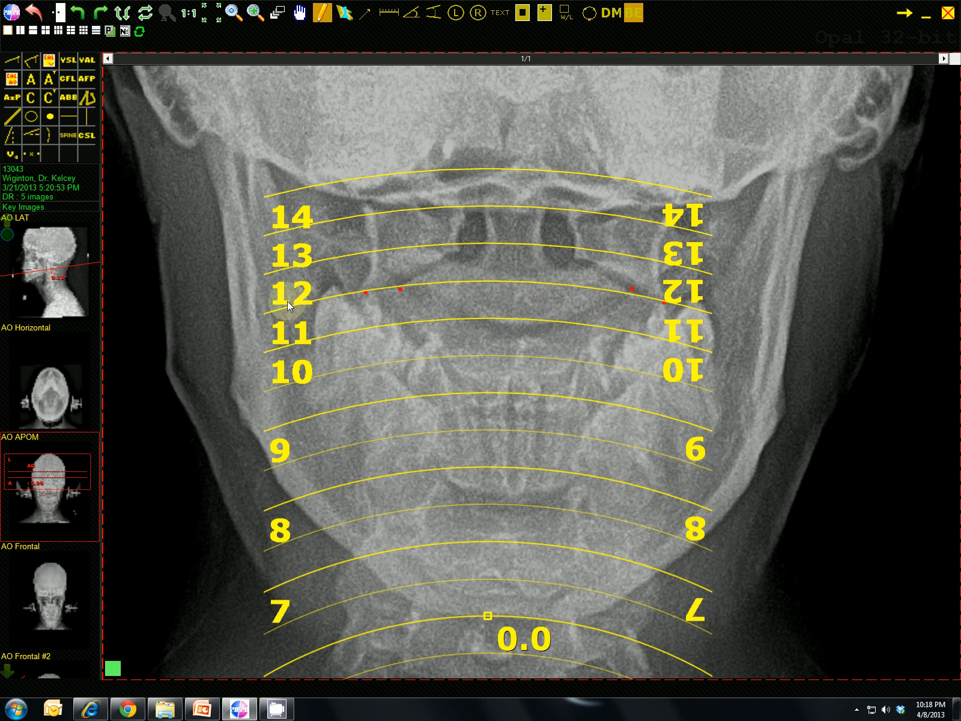
click(364, 292)
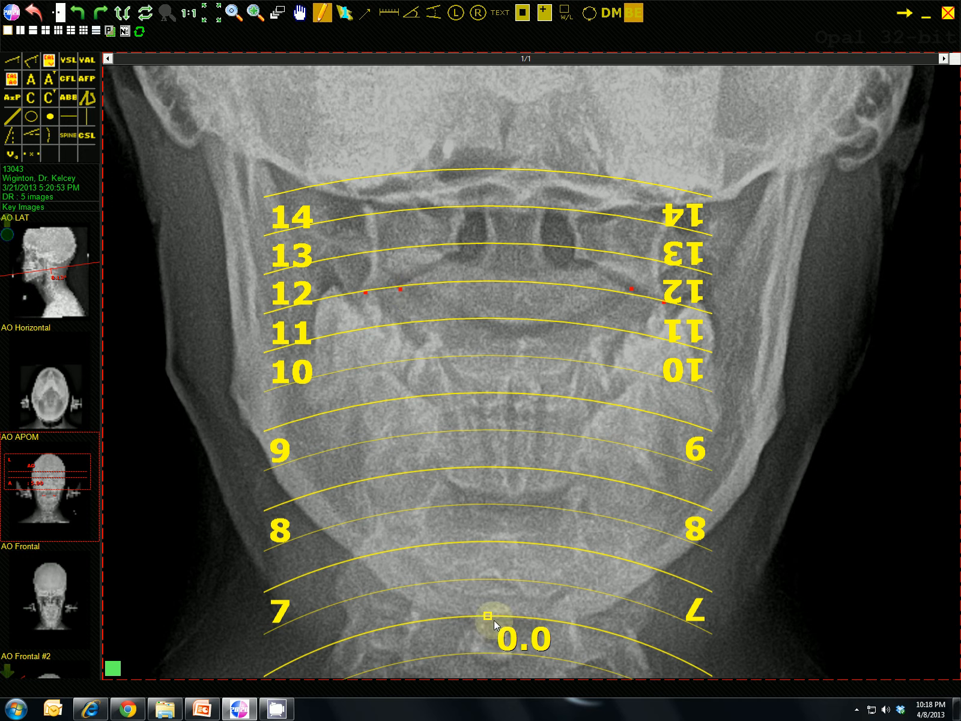
key(Delete)
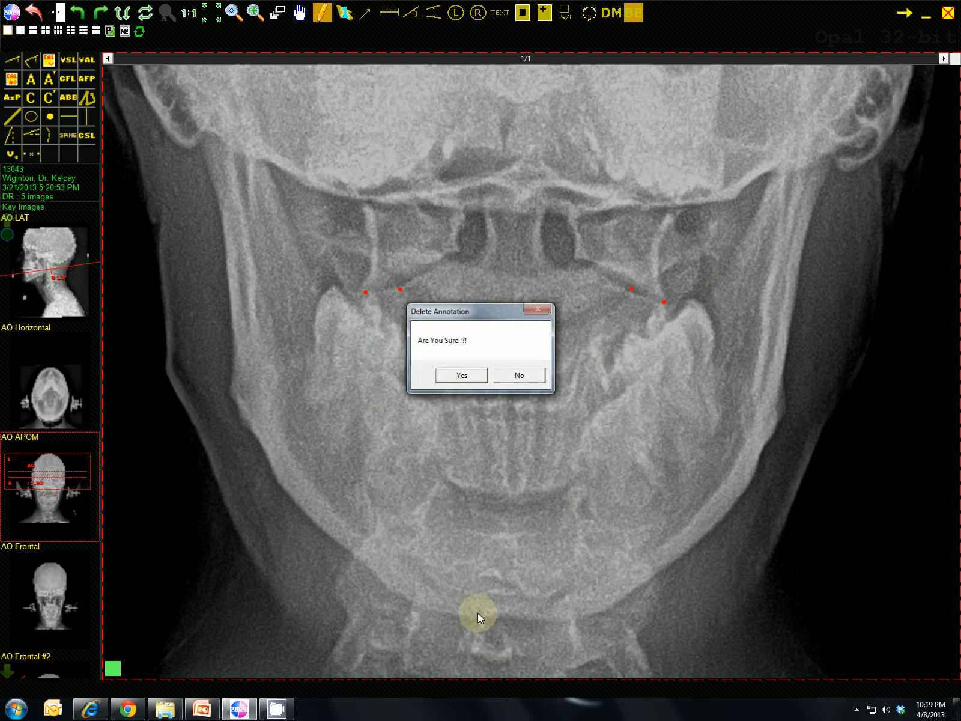
key(Return)
- Raise the inner left axial circle point slightly and place a new AO Axial Circles Template over the axis
drag(400, 291, 400, 283)
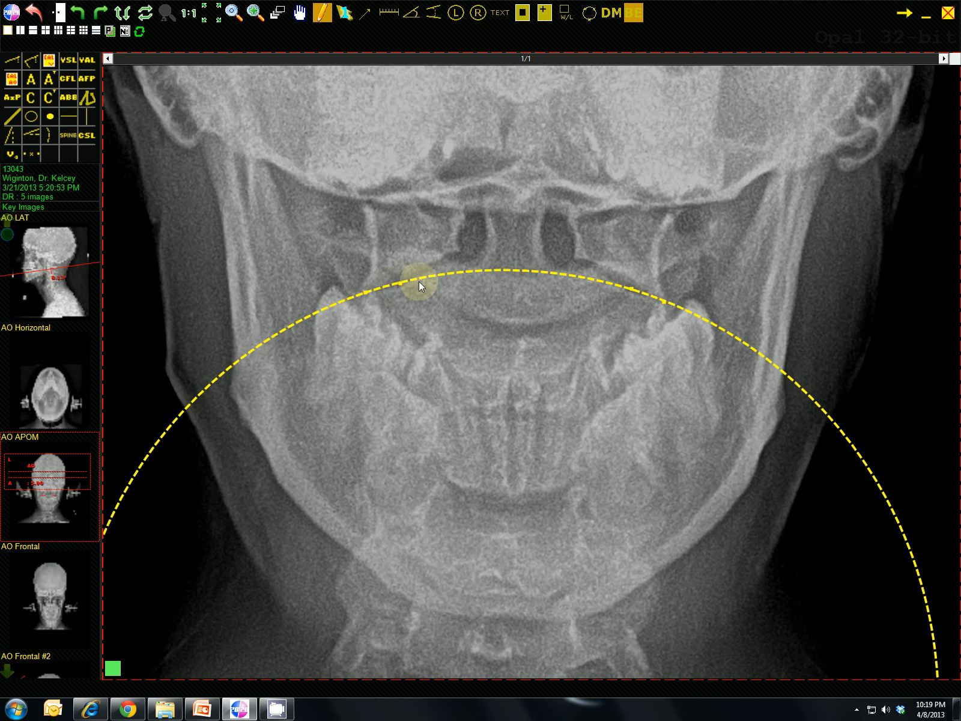
click(81, 132)
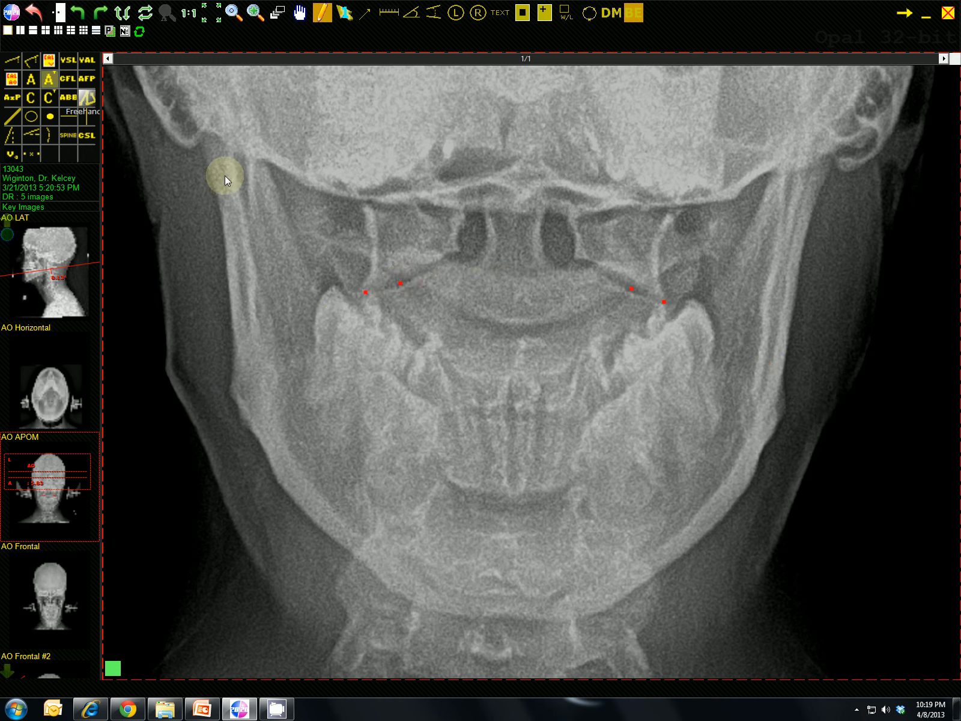
click(547, 280)
click(534, 280)
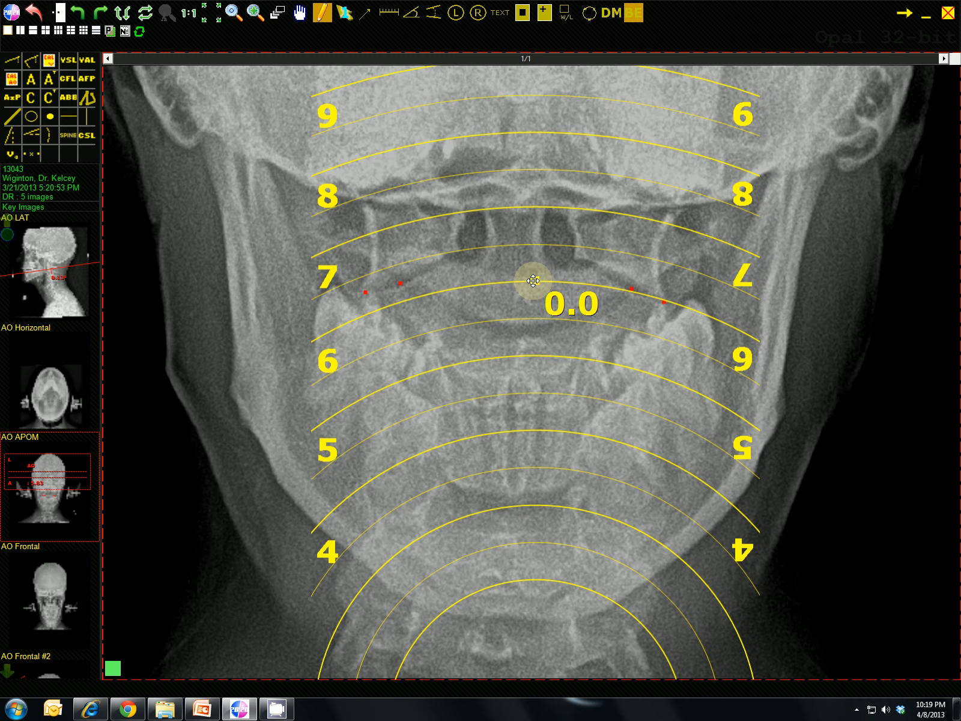
- Enter 6 as the discovered value of the axial circles template
double_click(533, 280)
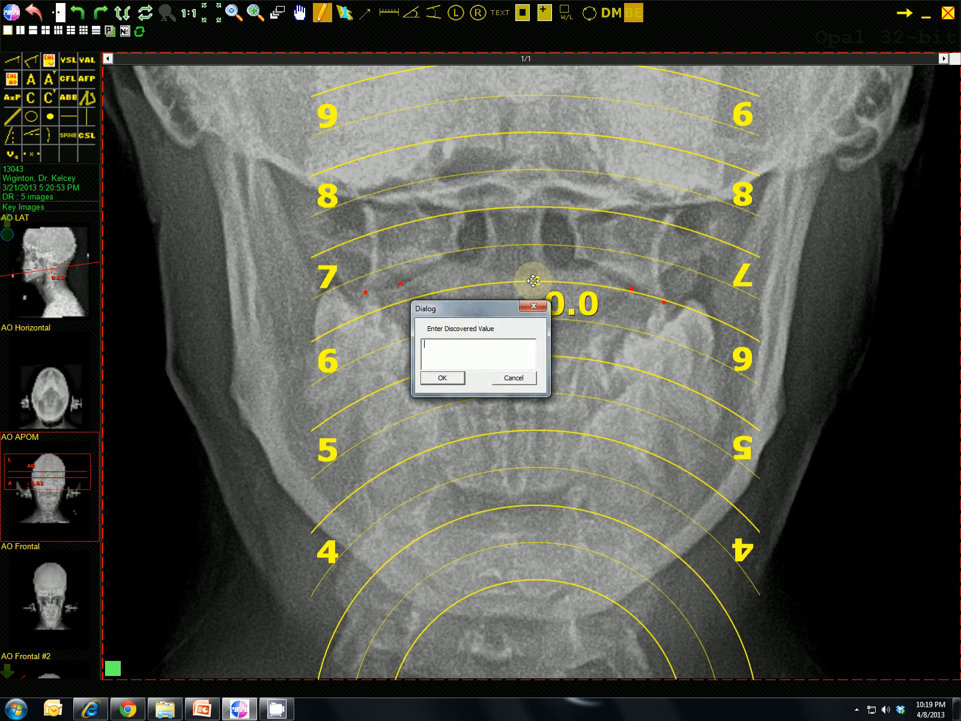
text(6)
click(458, 378)
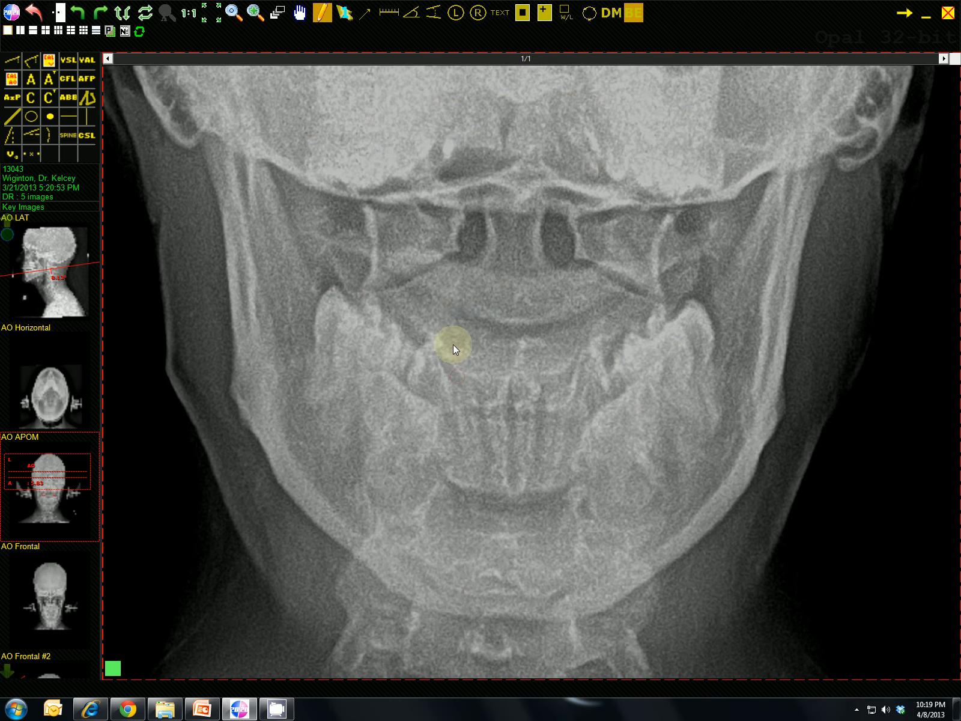
- Examine the whole AO APOM image together with its AO results box
scroll(495, 175, down, 10)
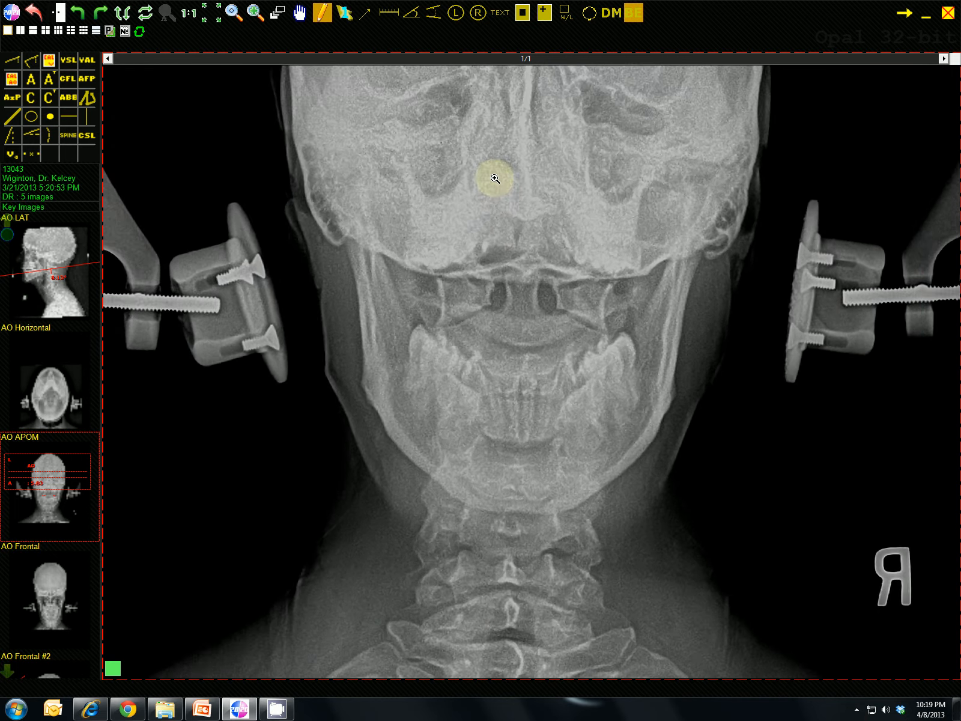
scroll(496, 174, down, 1)
drag(499, 119, 498, 235)
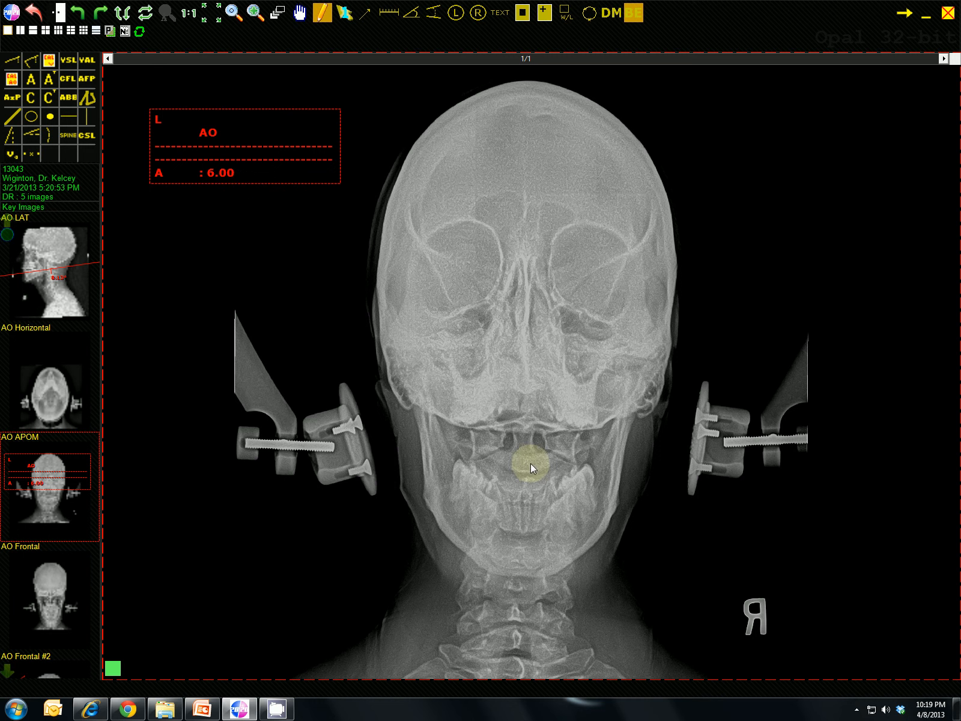
mouse_move(546, 462)
mouse_down()
mouse_move(530, 403)
mouse_move(493, 340)
mouse_up()
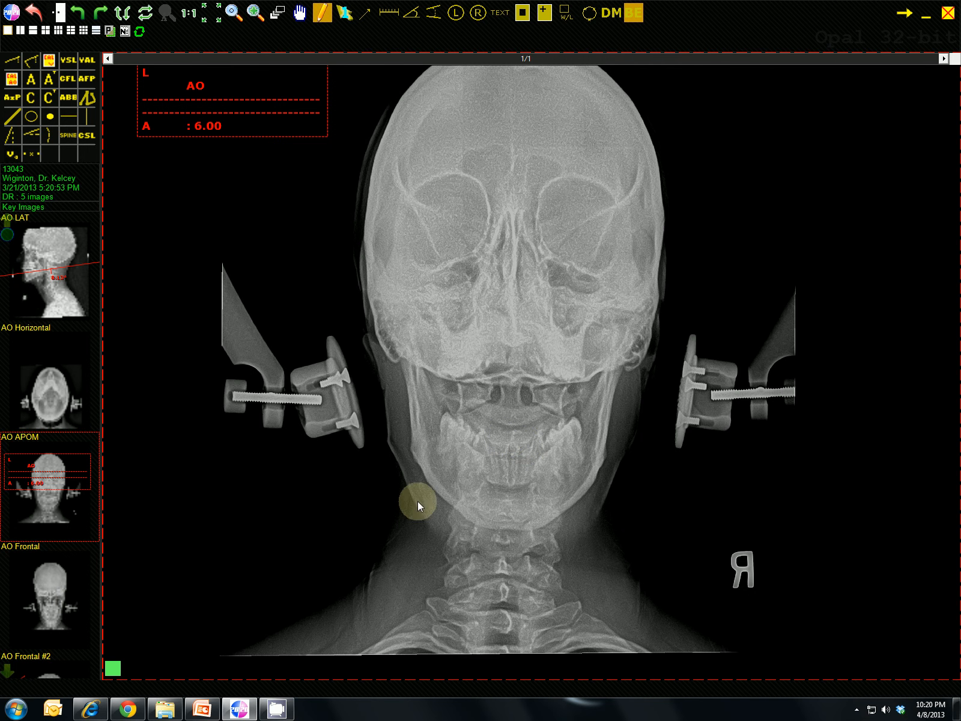
drag(497, 277, 499, 332)
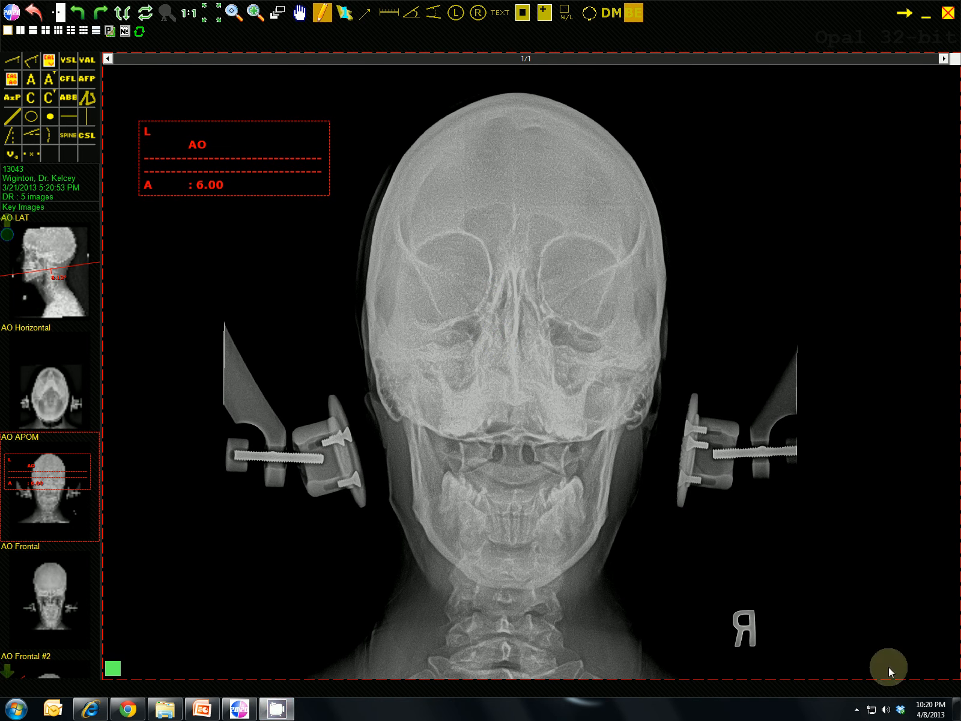
click(858, 710)
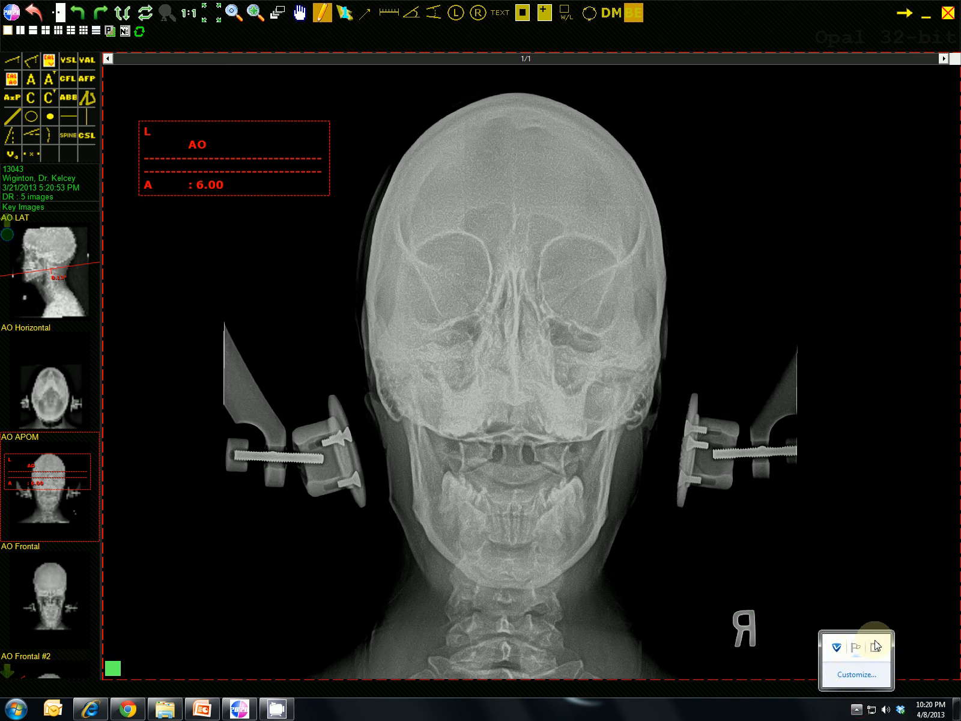